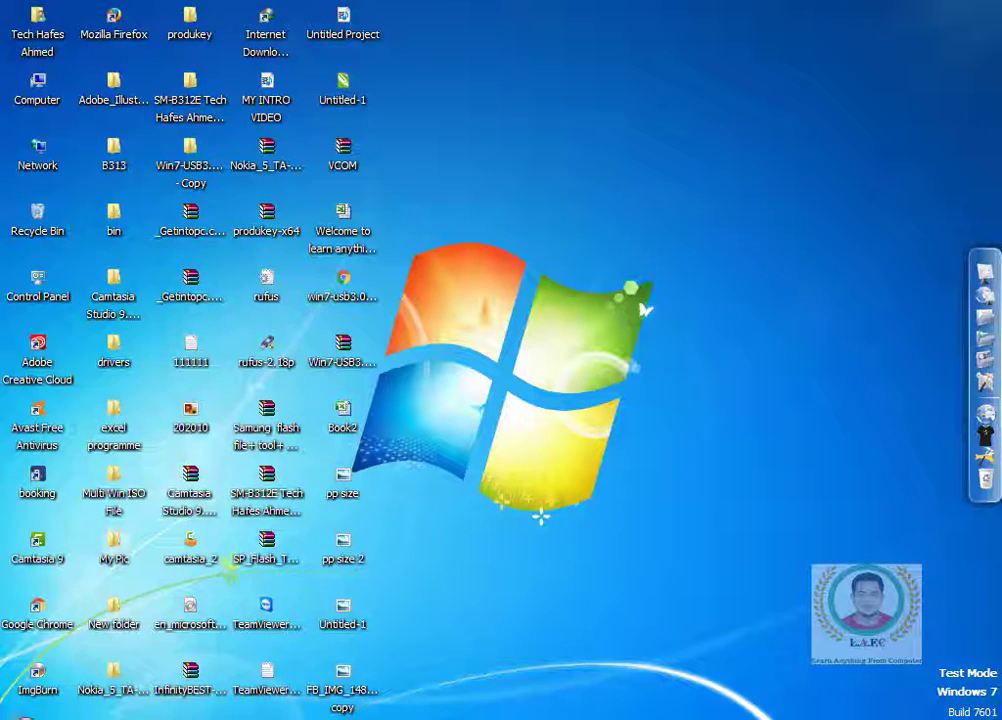
Search the Windows 7 Start menu for Photoshop and launch Adobe Photoshop 7.0.
click(30, 700)
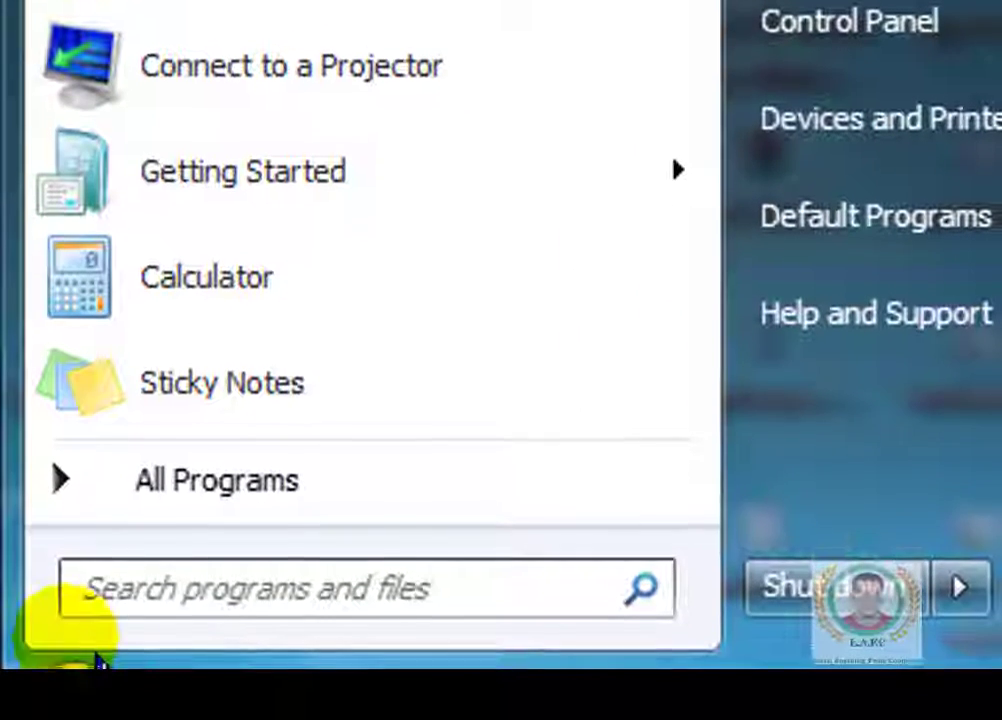
click(105, 588)
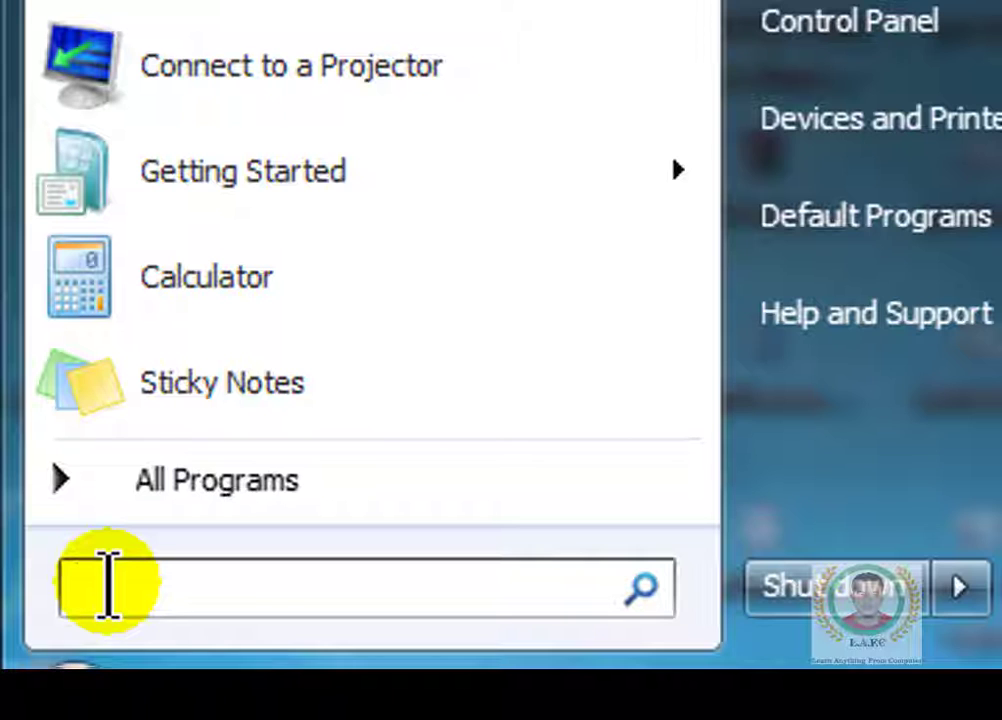
text(php)
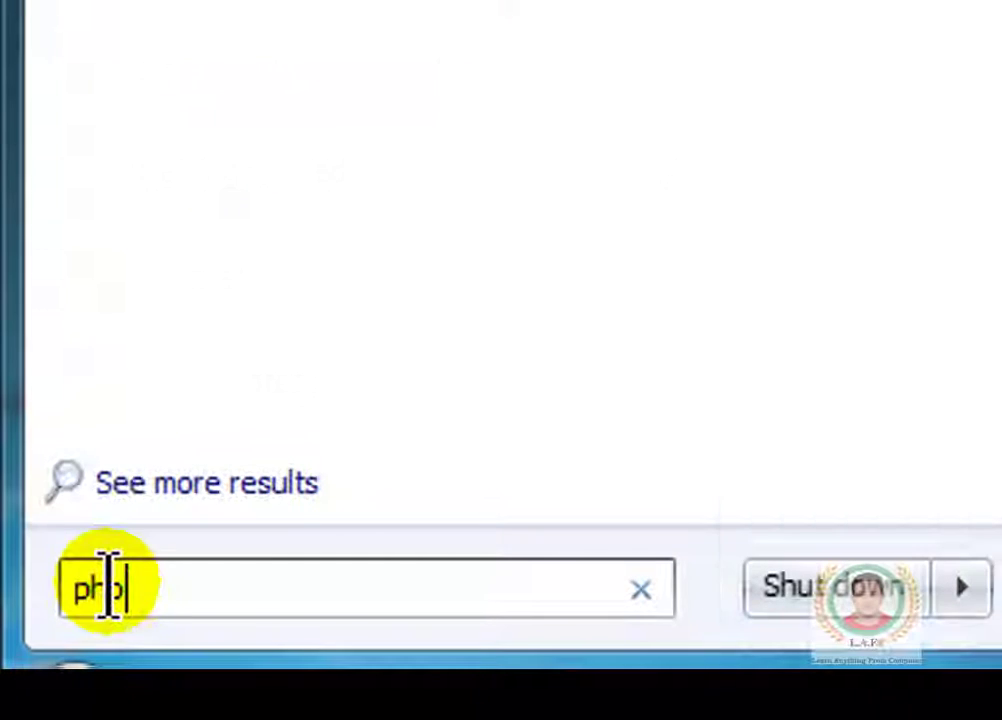
text(osh)
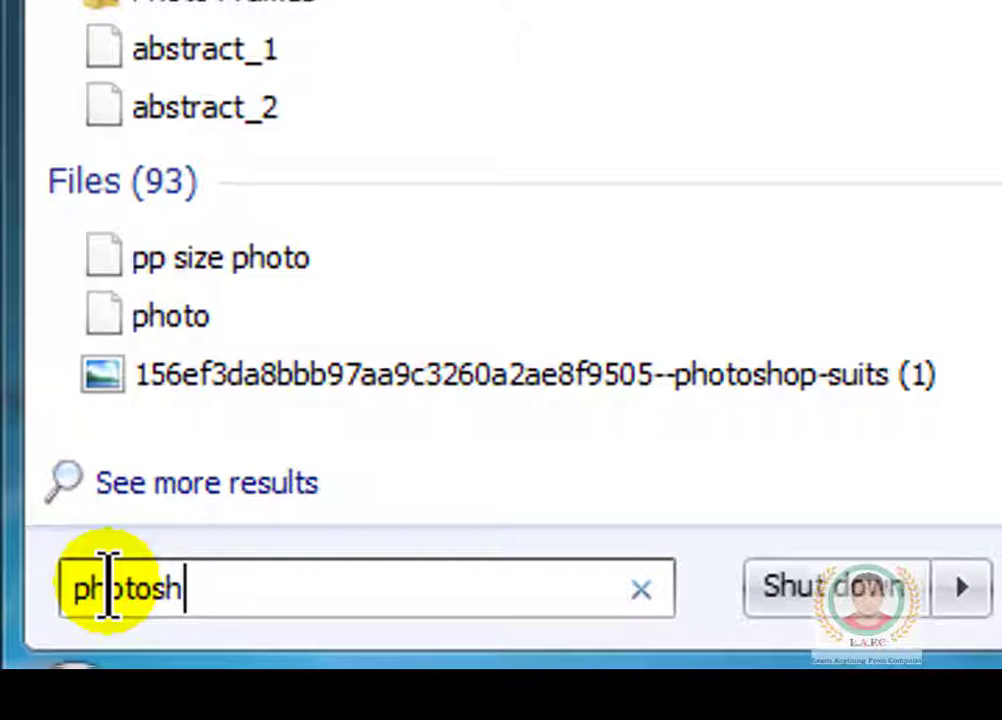
text(op)
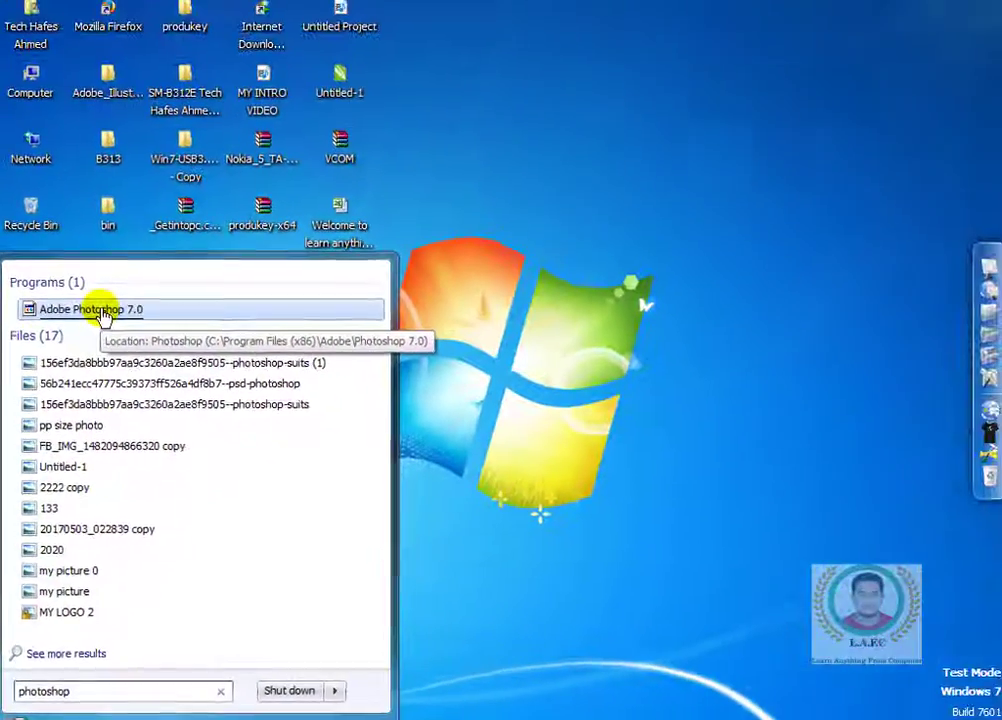
click(140, 160)
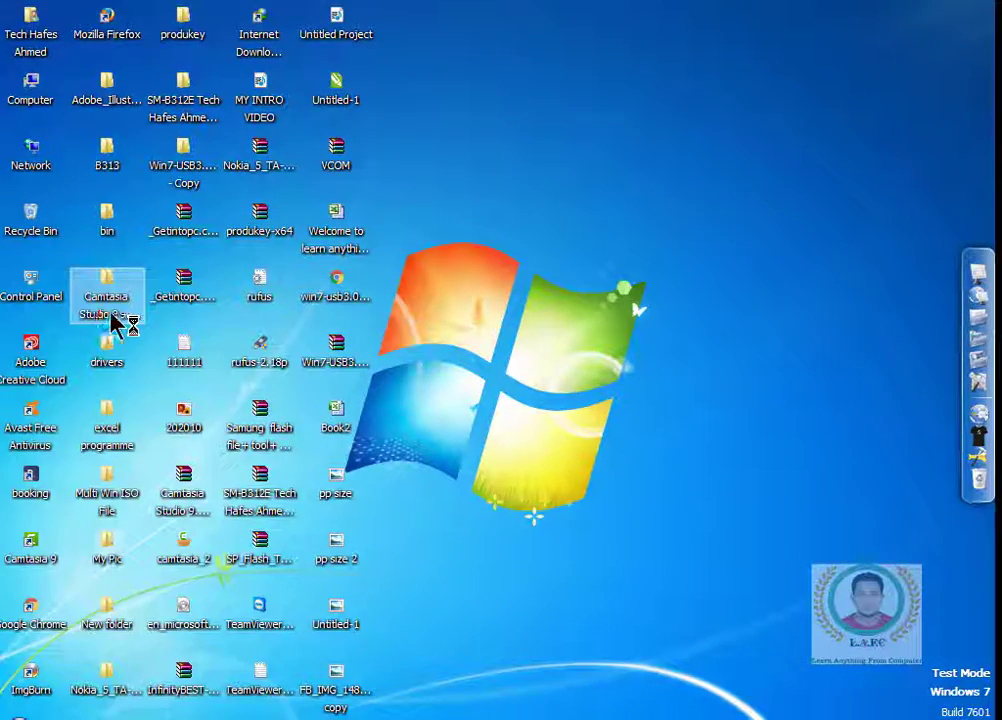
Right-click the desktop while Photoshop 7.0 loads its empty workspace.
right_click(695, 327)
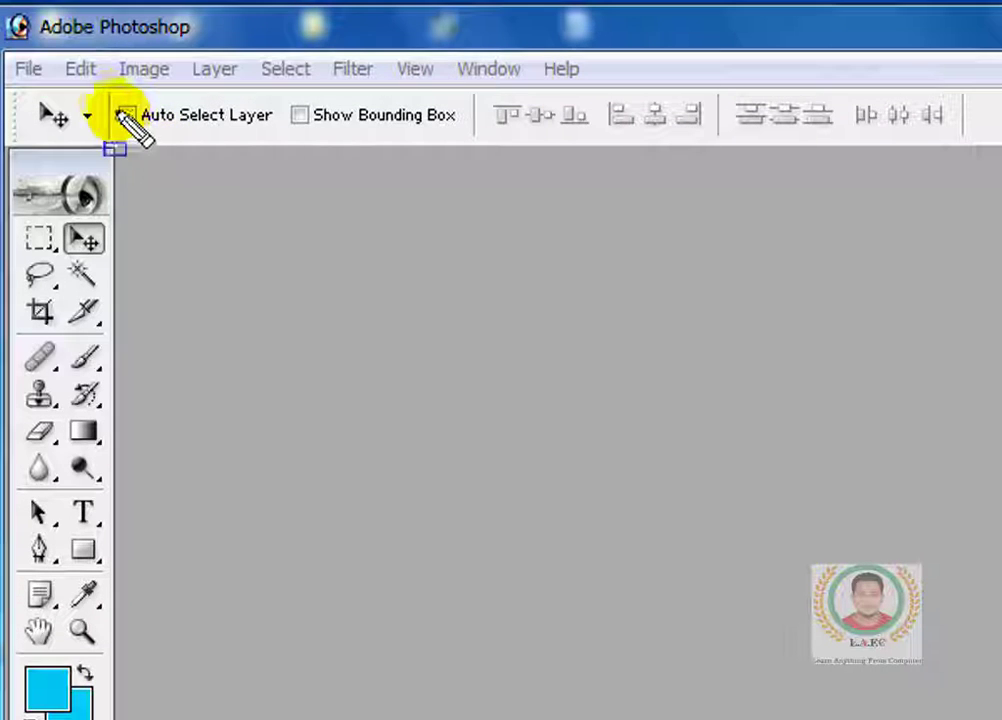
Show Photoshop's File menu commands, with Open… ready for loading an image.
mouse_move(106, 90)
mouse_down()
mouse_move(200, 118)
mouse_move(998, 145)
mouse_up()
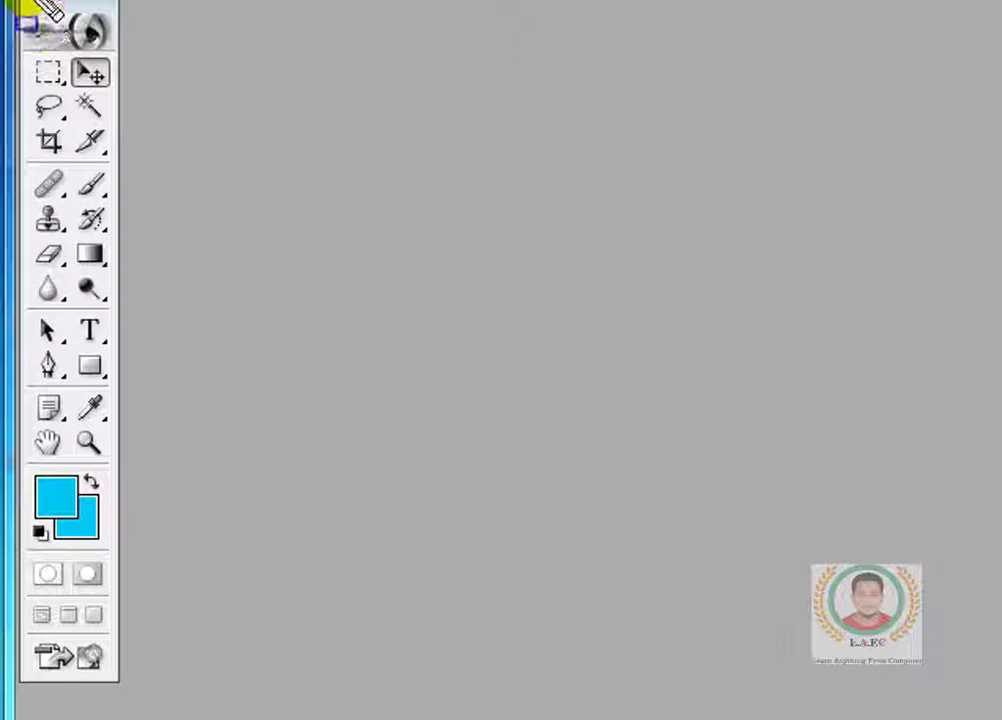
drag(20, 12, 157, 603)
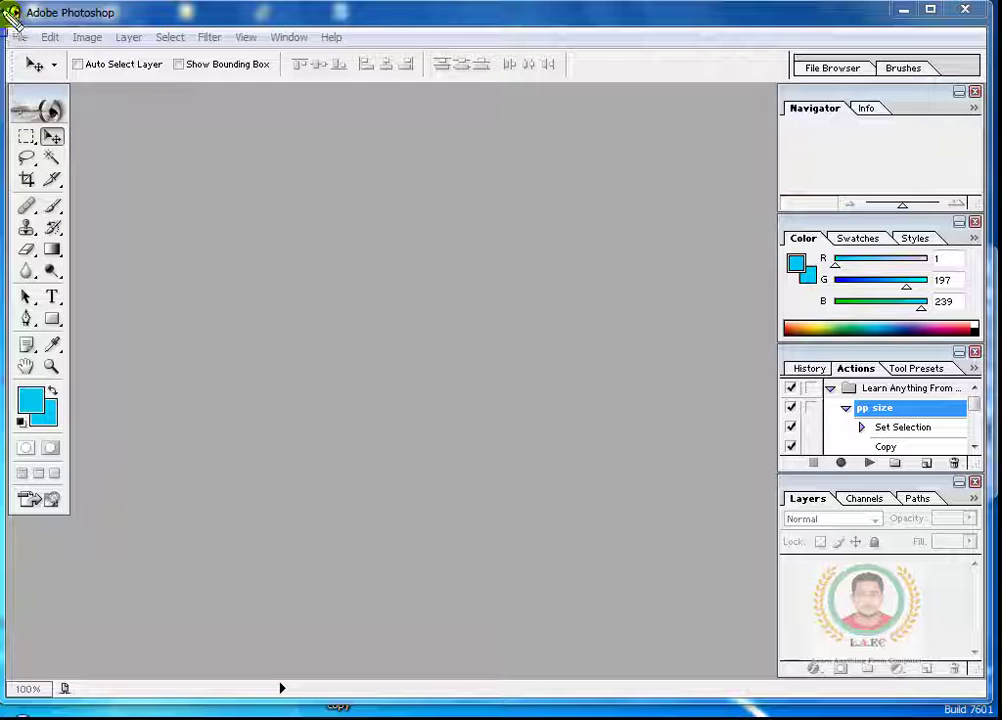
drag(10, 18, 962, 710)
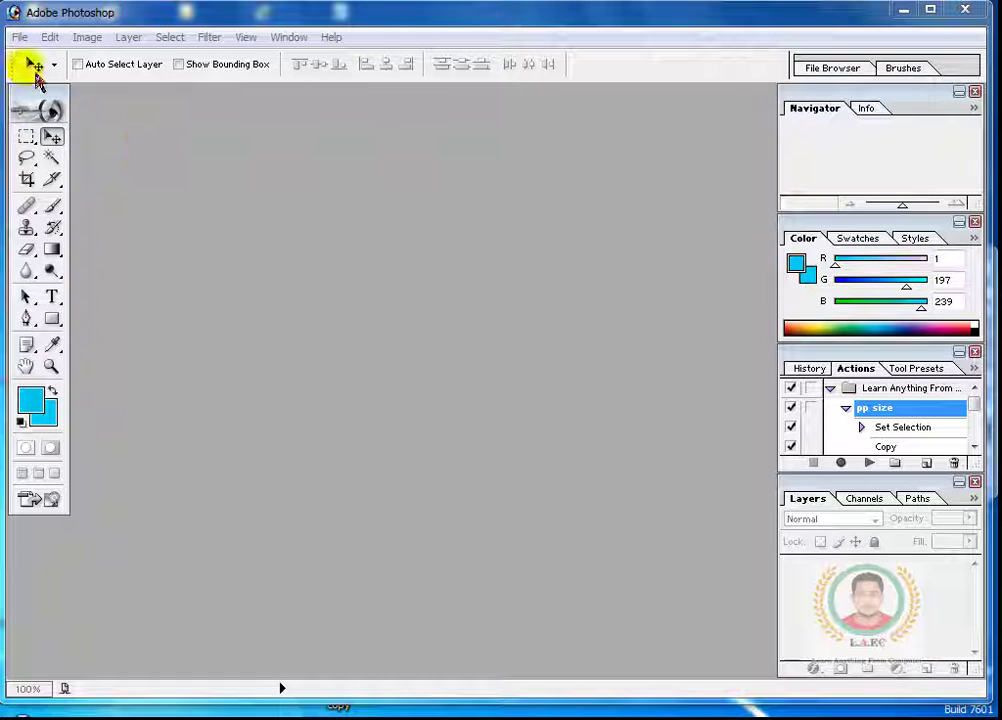
click(20, 37)
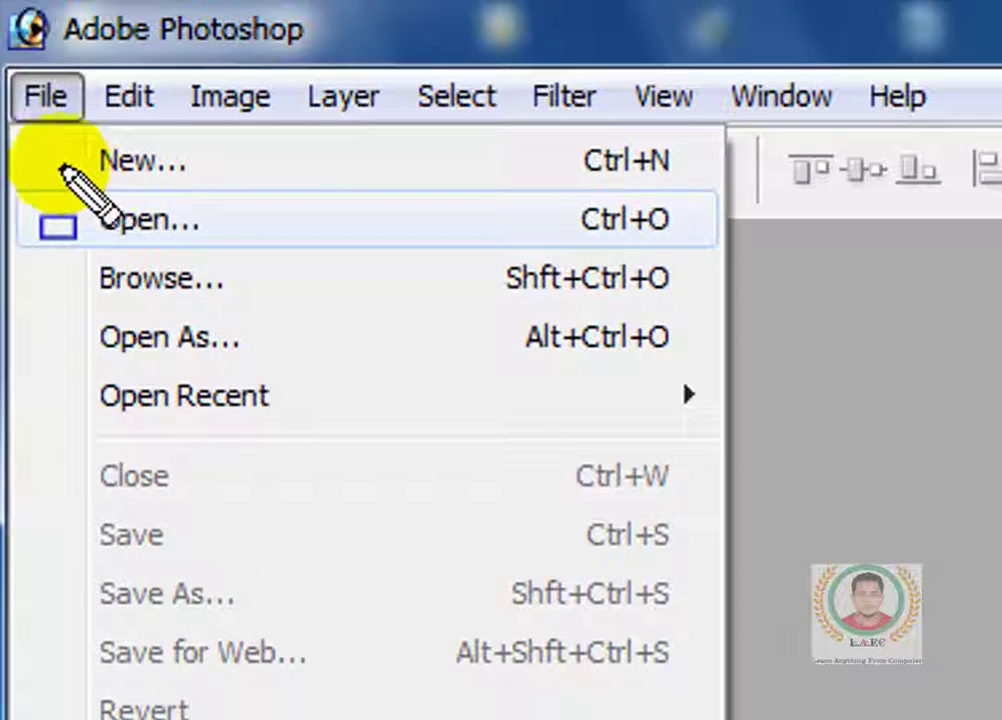
Start File > Open and browse into New folder on the desktop.
mouse_move(45, 187)
mouse_down()
mouse_move(500, 255)
mouse_move(686, 260)
mouse_up()
click(60, 205)
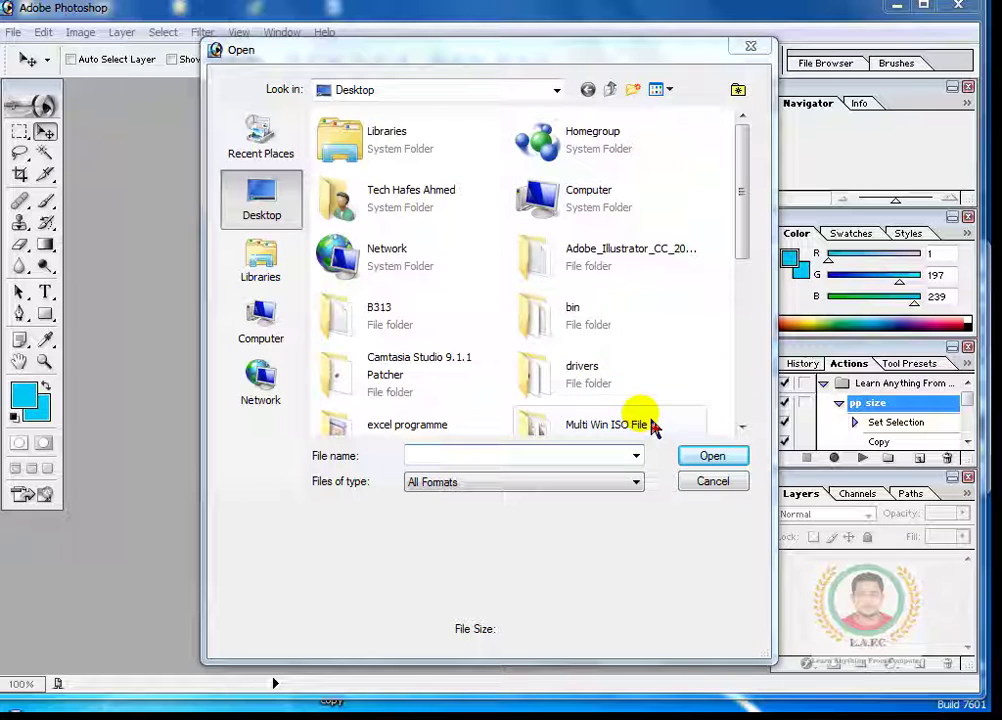
click(616, 333)
scroll(616, 333, down, 5)
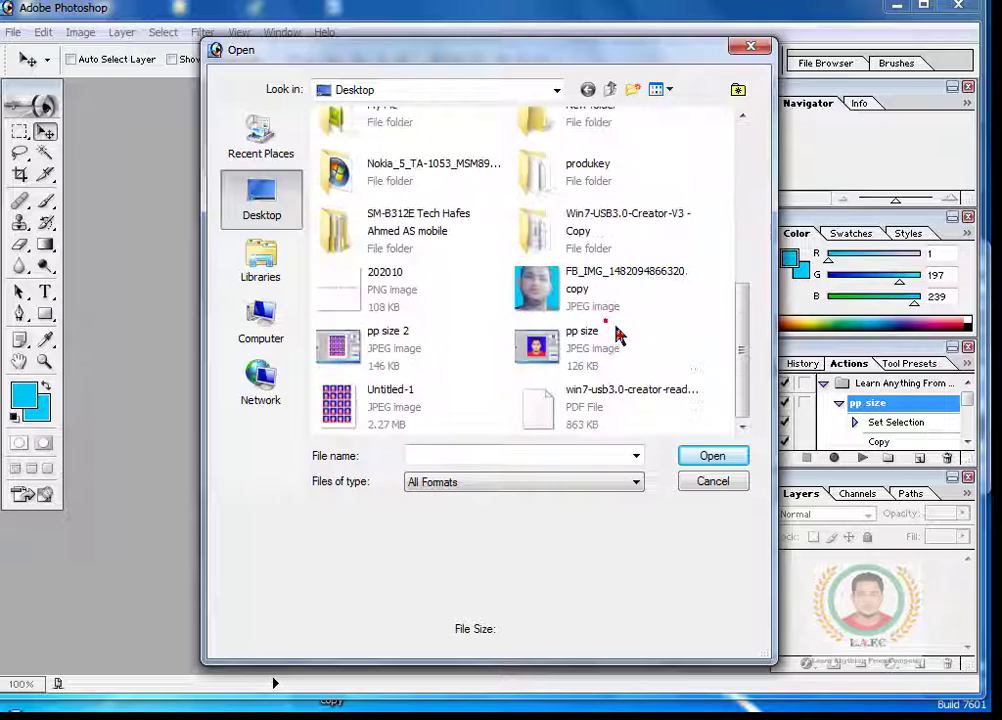
scroll(617, 334, up, 4)
scroll(616, 333, down, 4)
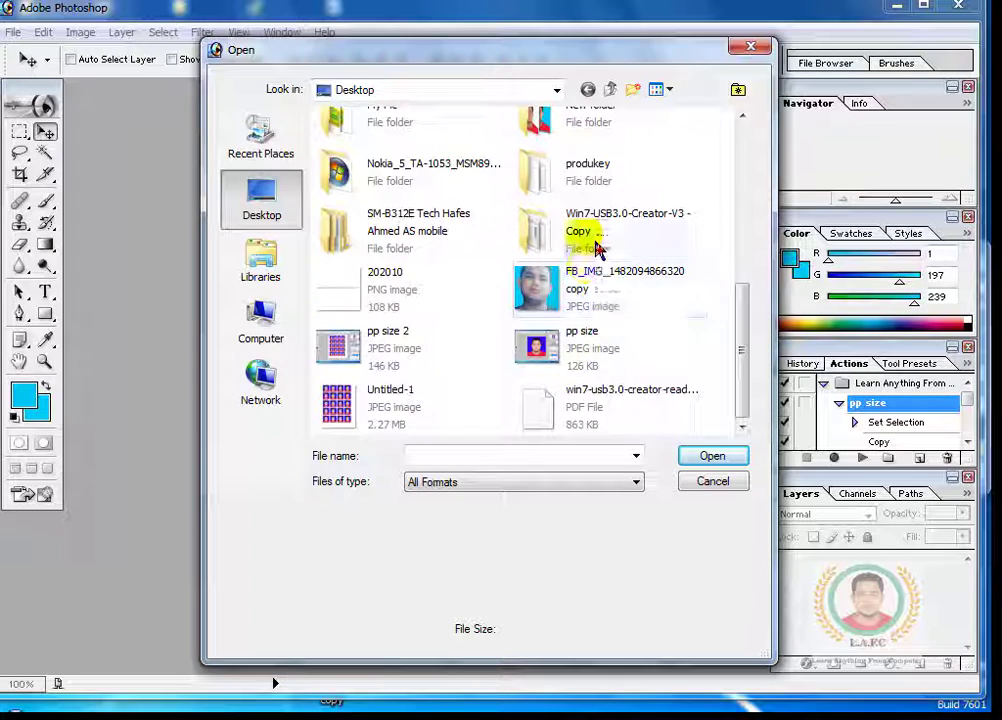
scroll(598, 248, up, 3)
double_click(597, 290)
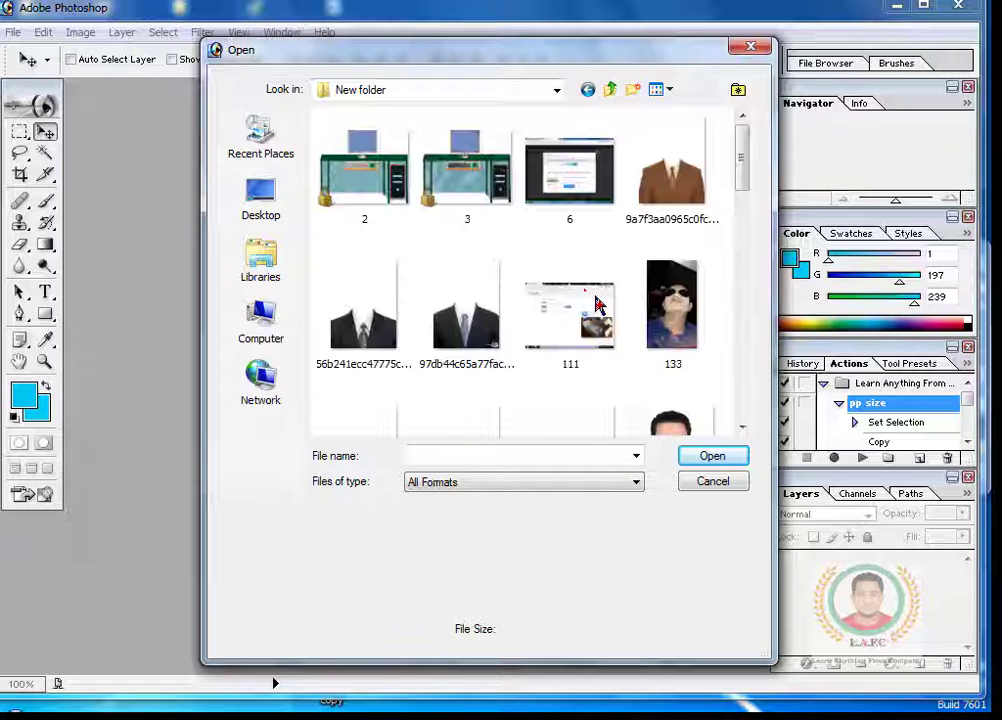
Select FB_IMG_1482094866320.jpg in New folder and open it.
scroll(597, 304, down, 3)
scroll(597, 304, down, 3)
scroll(597, 304, down, 2)
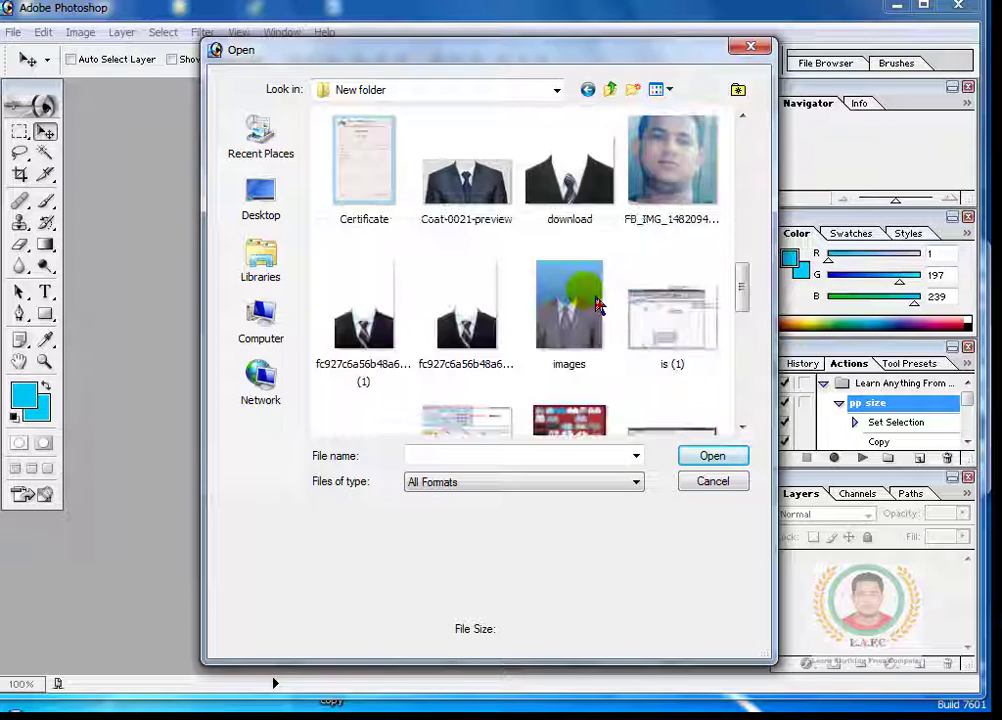
click(705, 160)
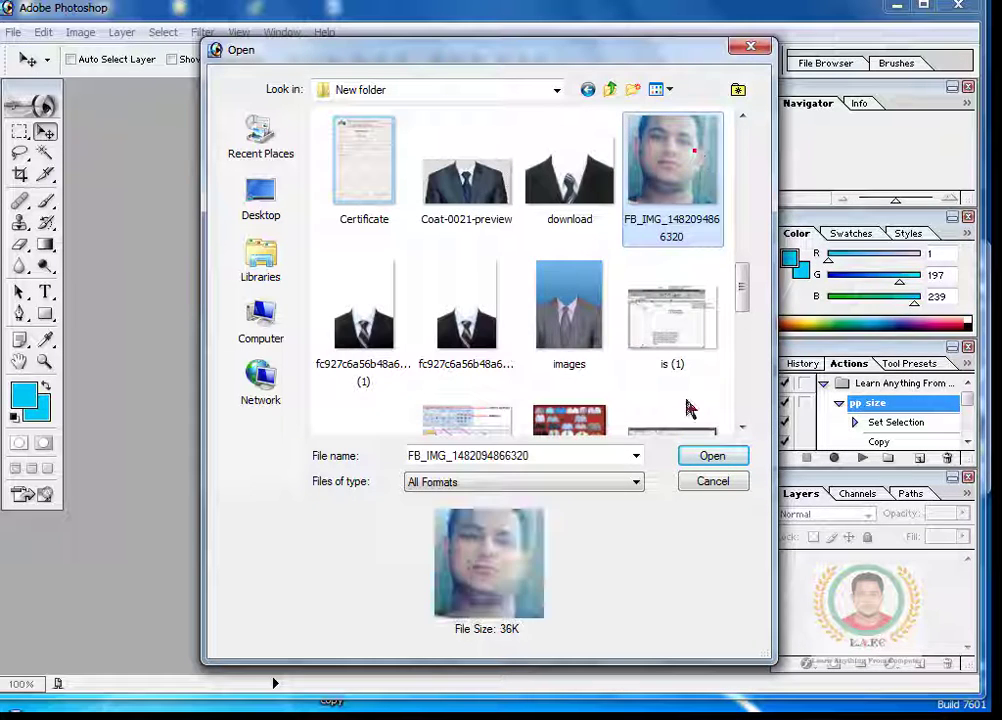
click(705, 459)
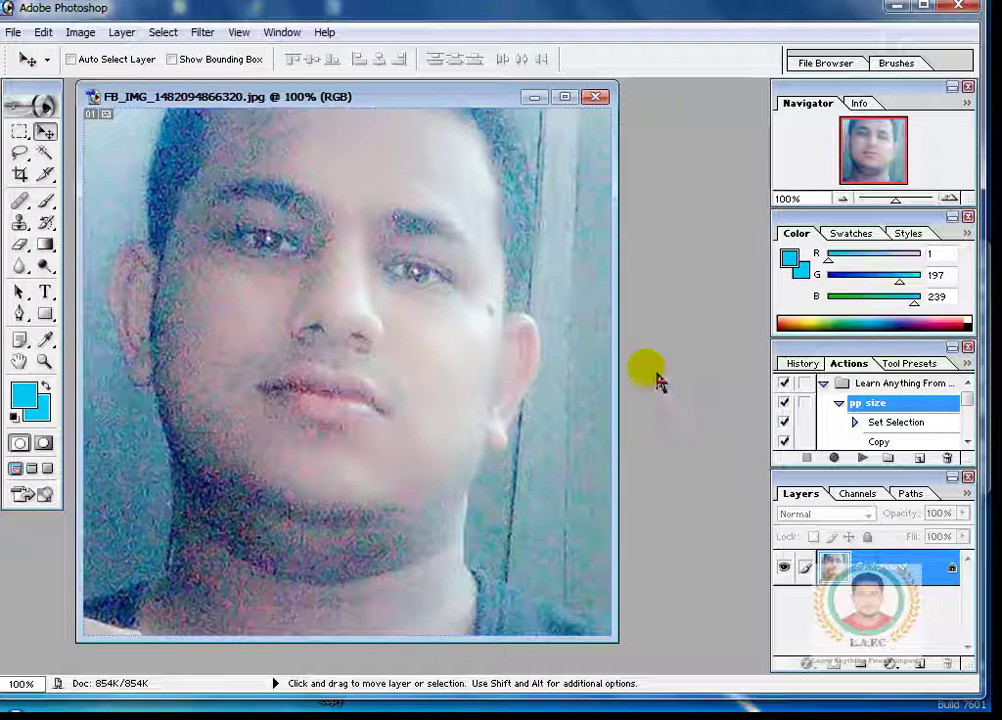
Maximize the portrait window, select the standard Pen Tool, and add an empty Layer 1.
click(564, 97)
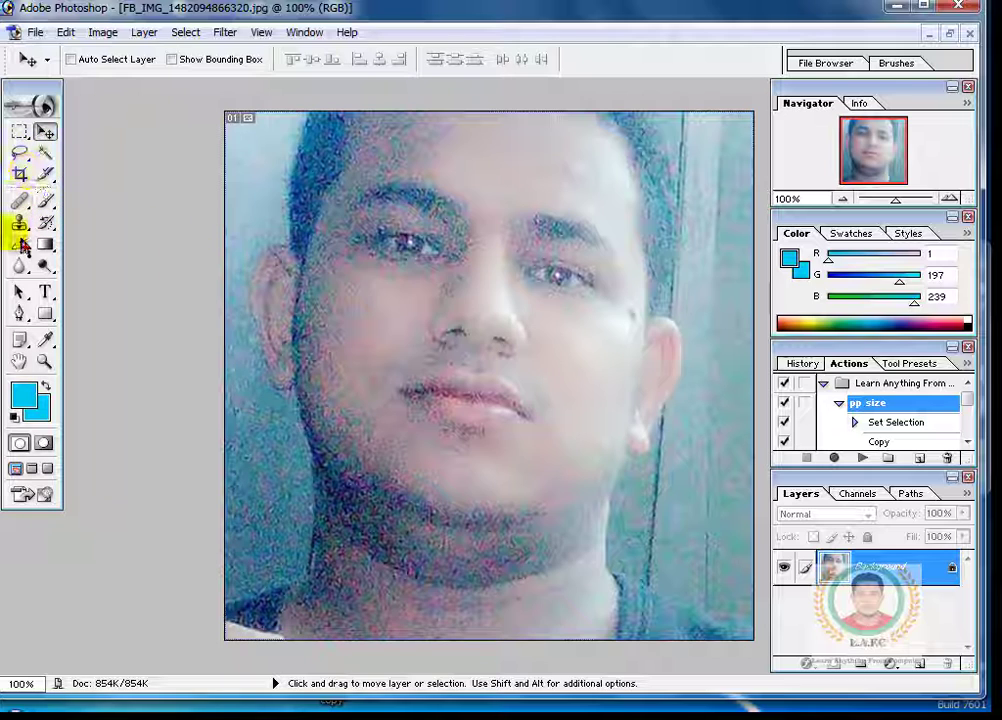
click(20, 315)
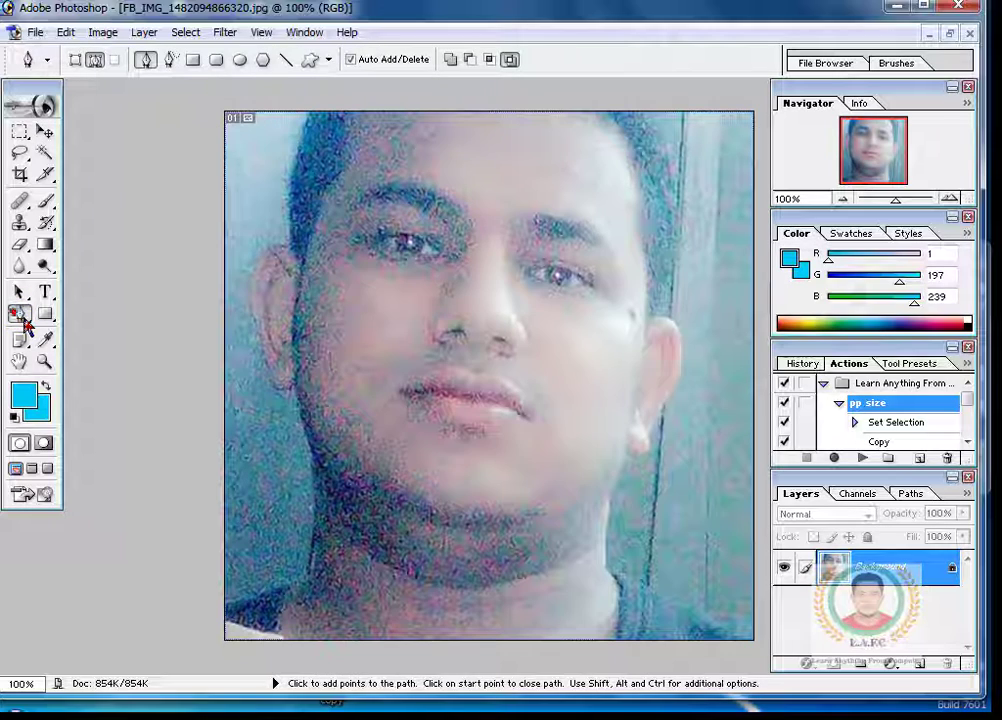
click(44, 361)
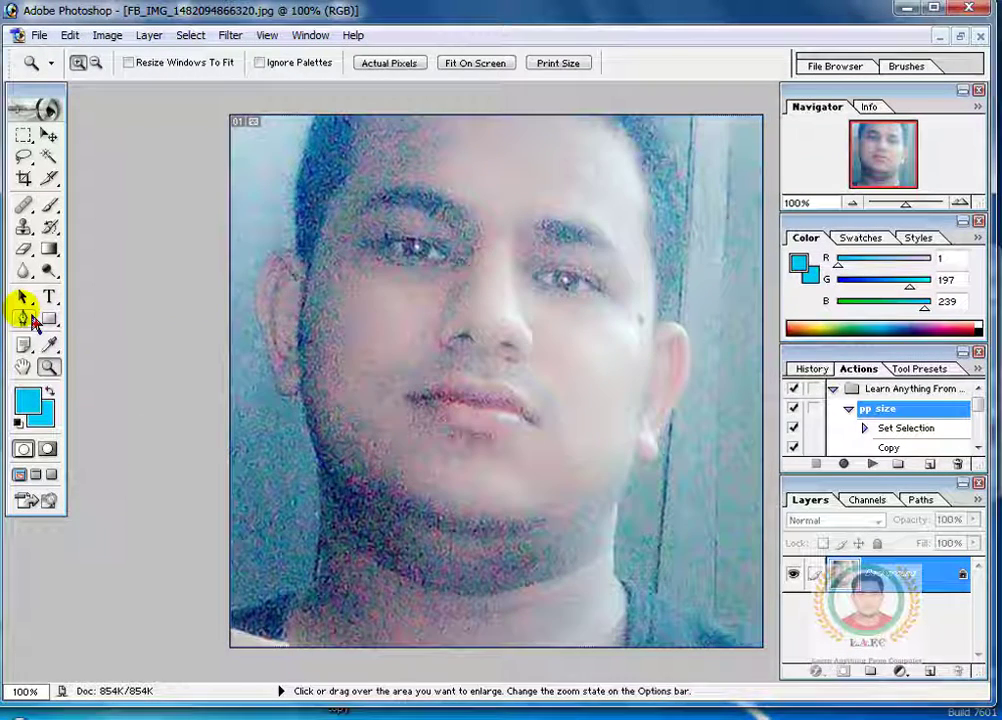
drag(24, 318, 116, 326)
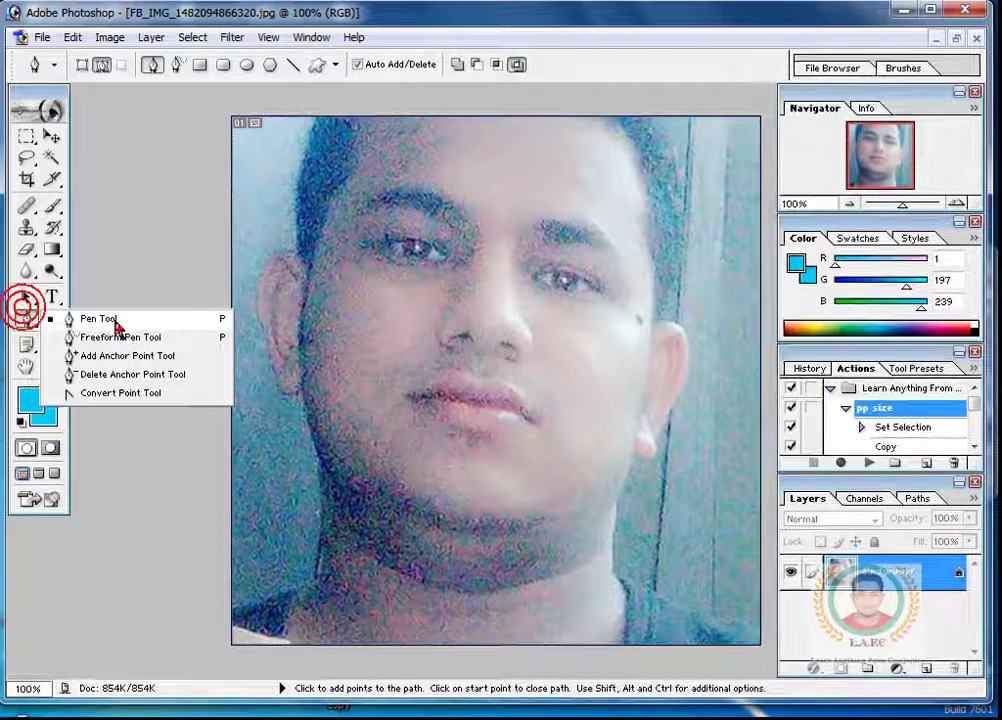
click(116, 326)
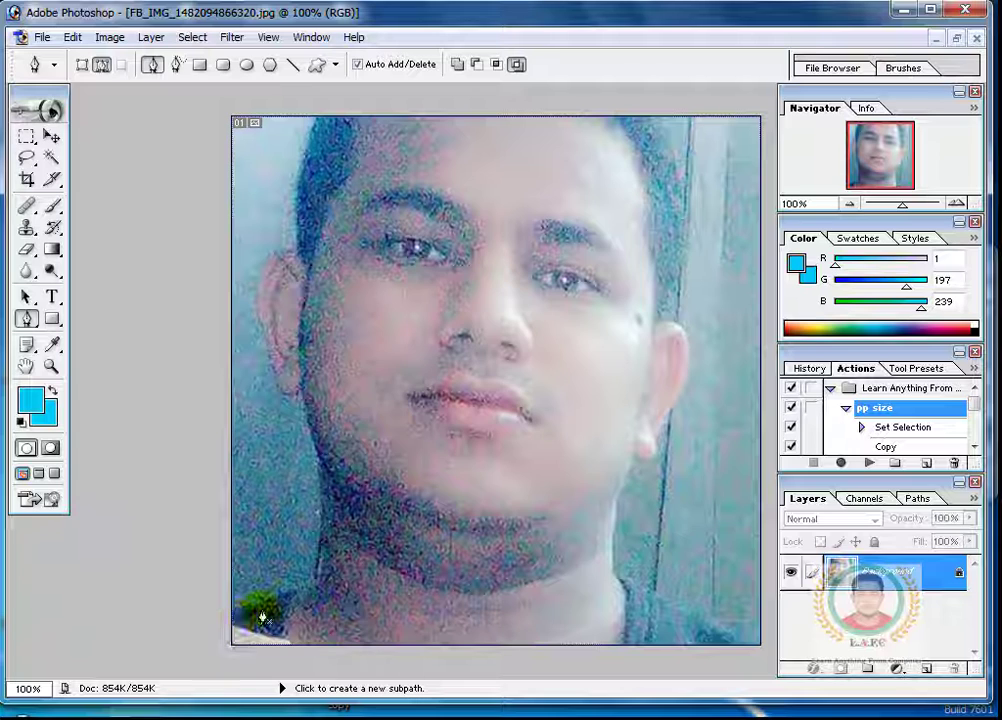
click(711, 568)
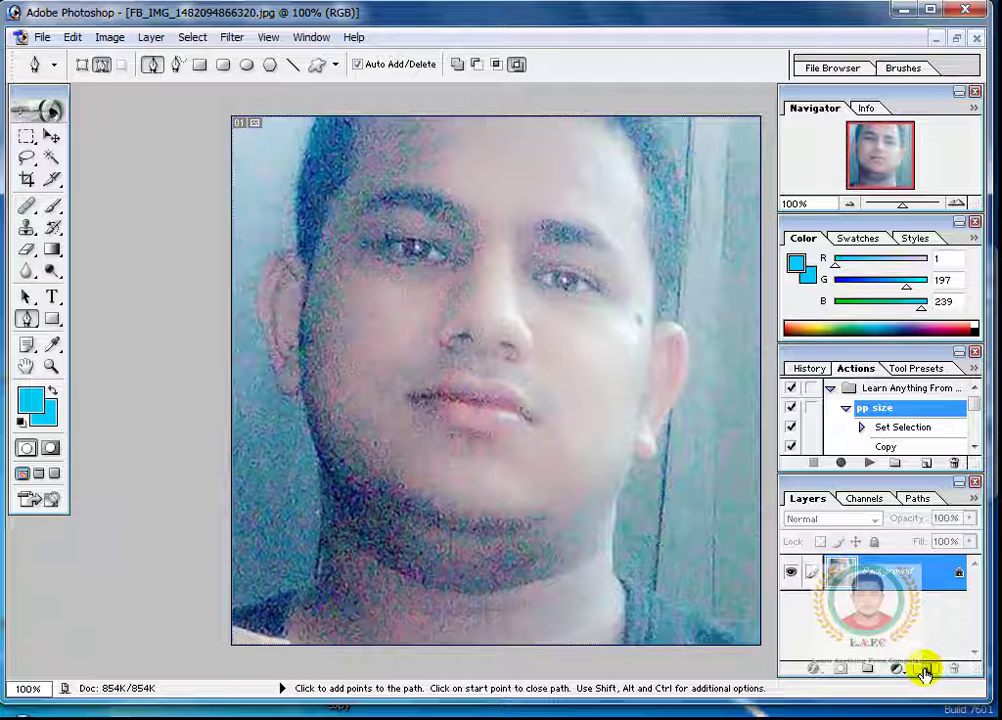
click(924, 670)
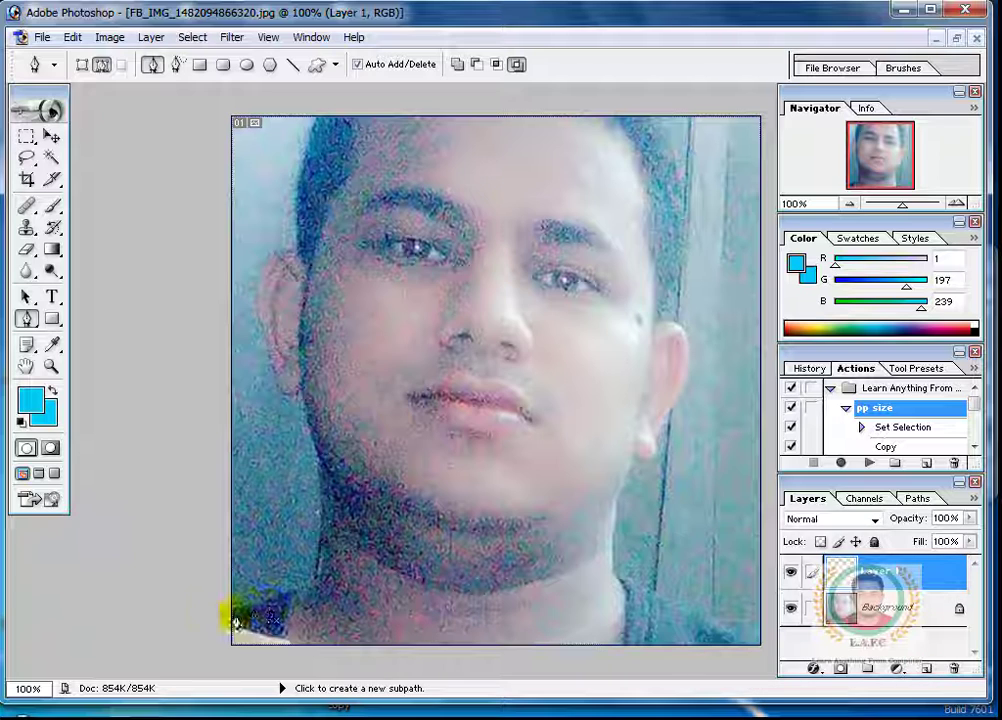
Start a pen path at the lower-left edge and trace along the shoulder up the neck.
click(181, 625)
click(205, 626)
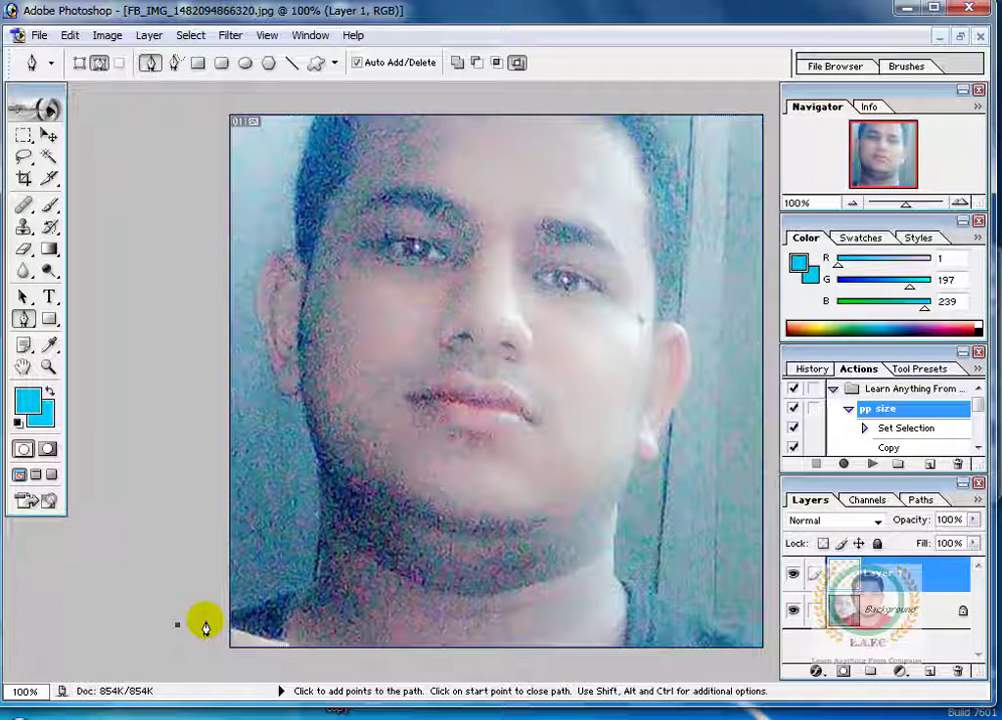
click(251, 608)
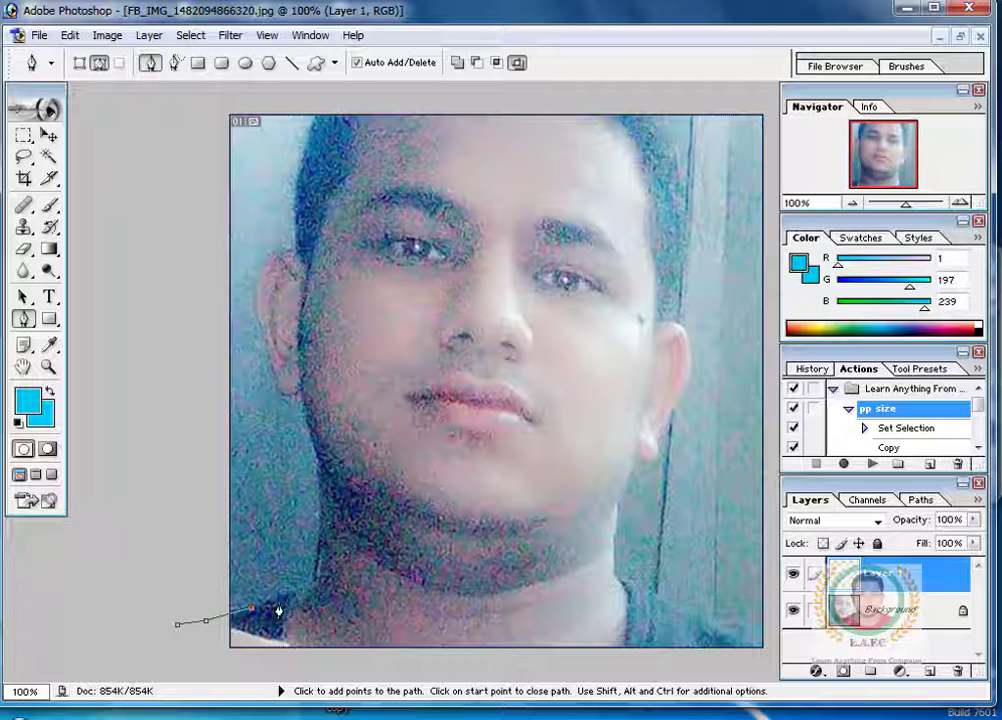
click(299, 592)
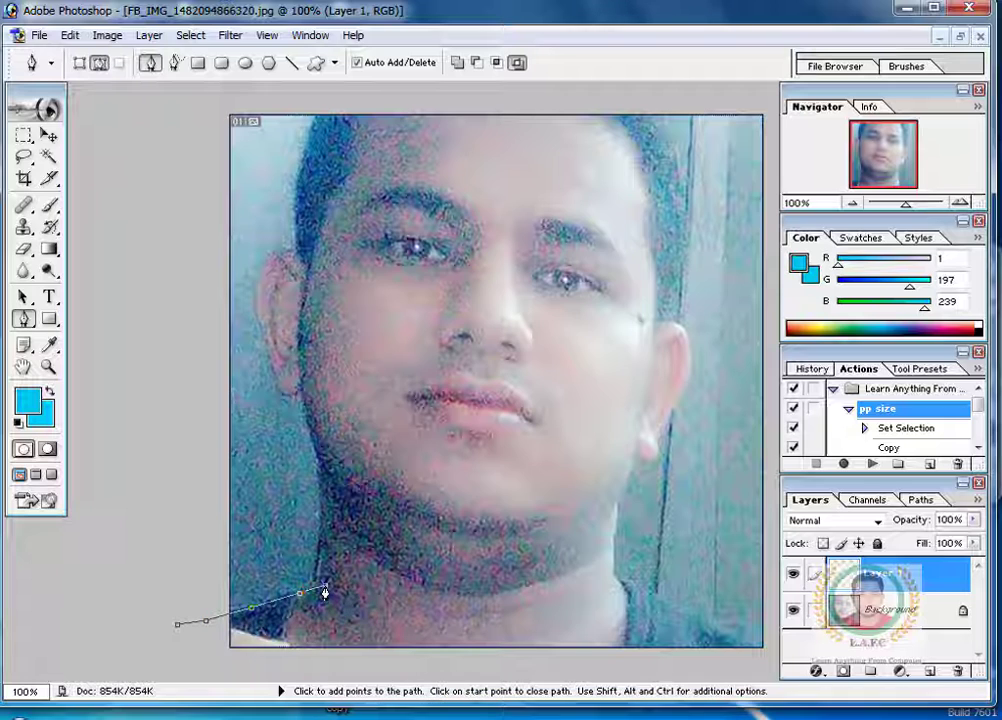
click(327, 585)
click(336, 545)
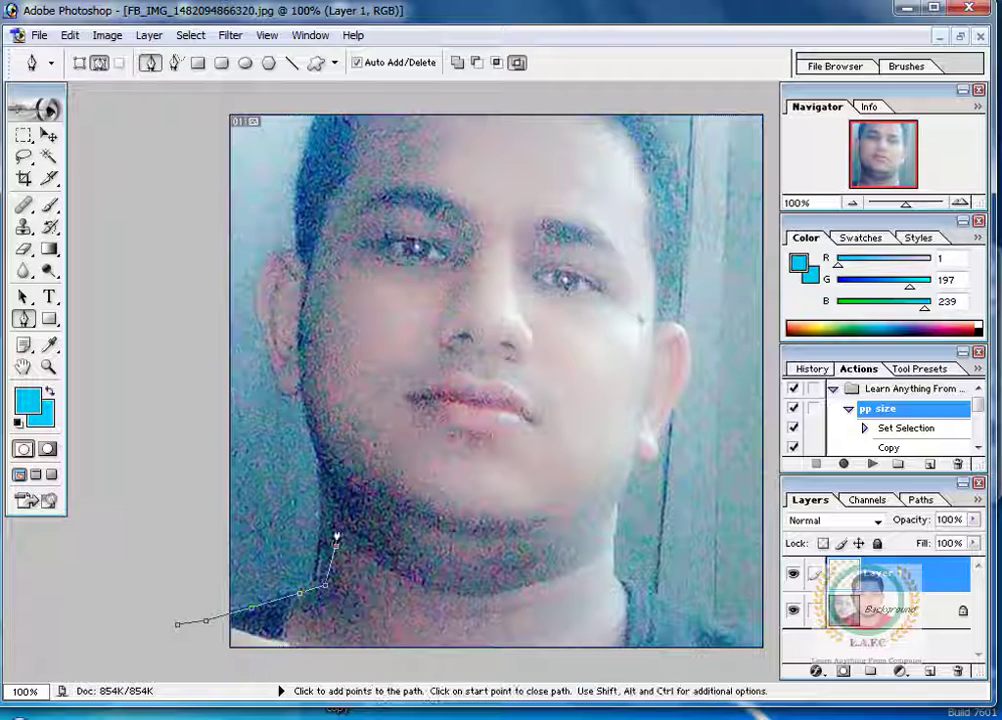
click(337, 495)
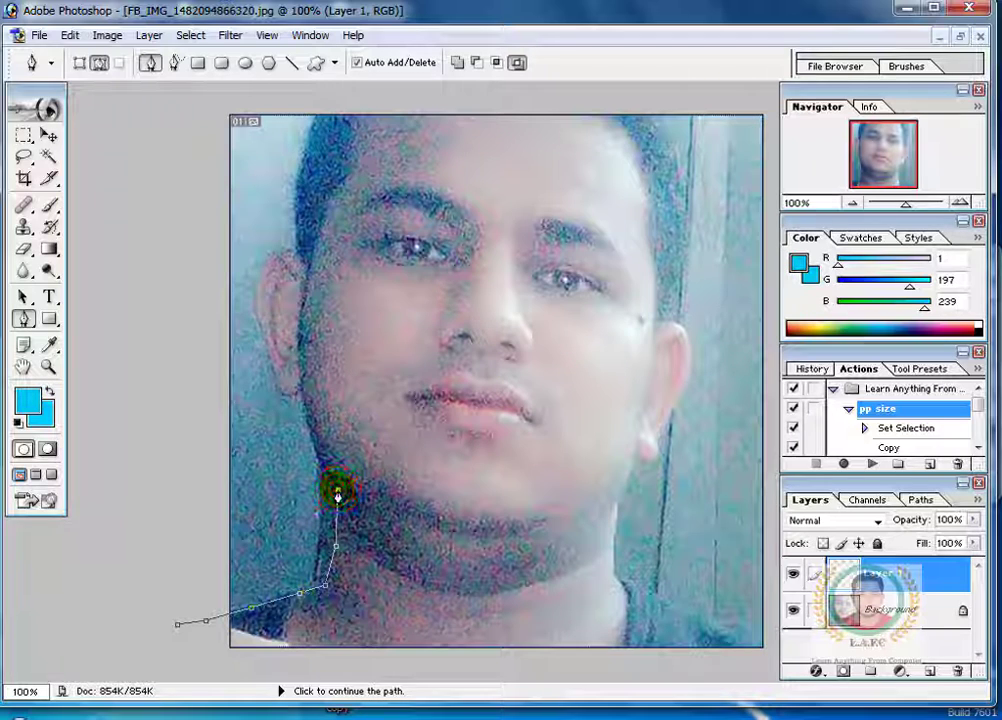
ctrl+alt+click(338, 494)
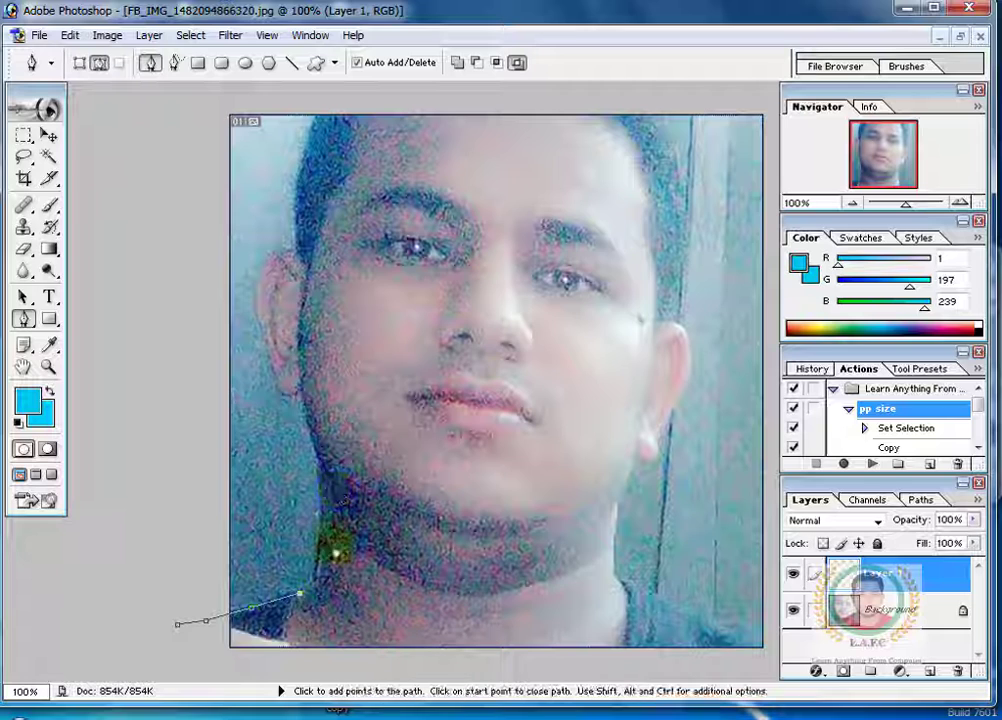
Resume the path near the neck and continue anchors up the jaw to the left ear.
click(330, 586)
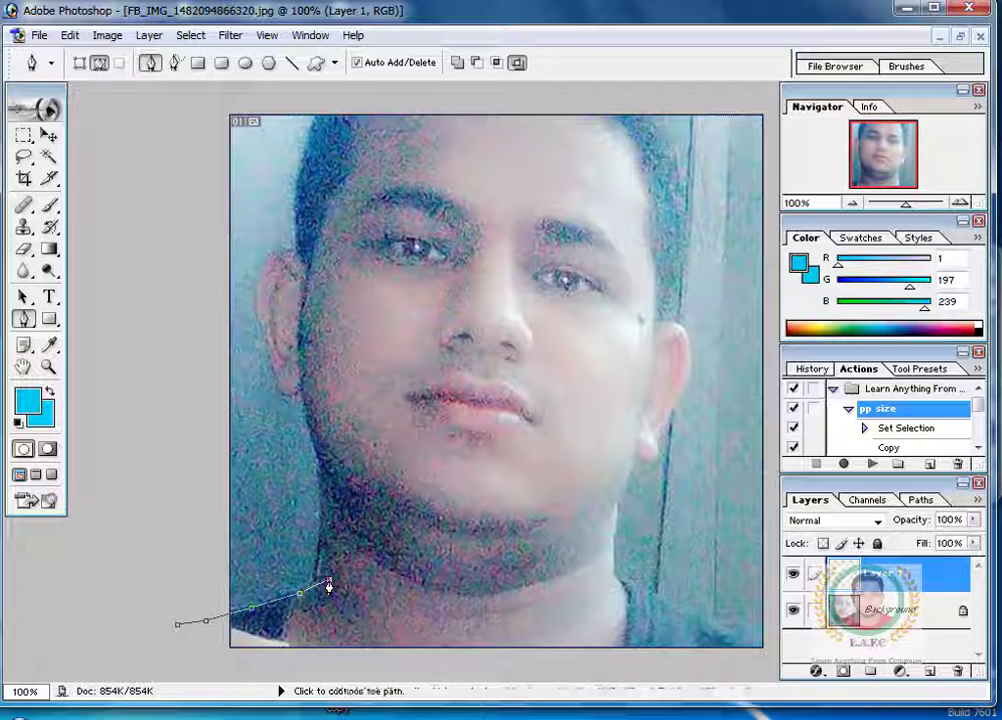
click(328, 488)
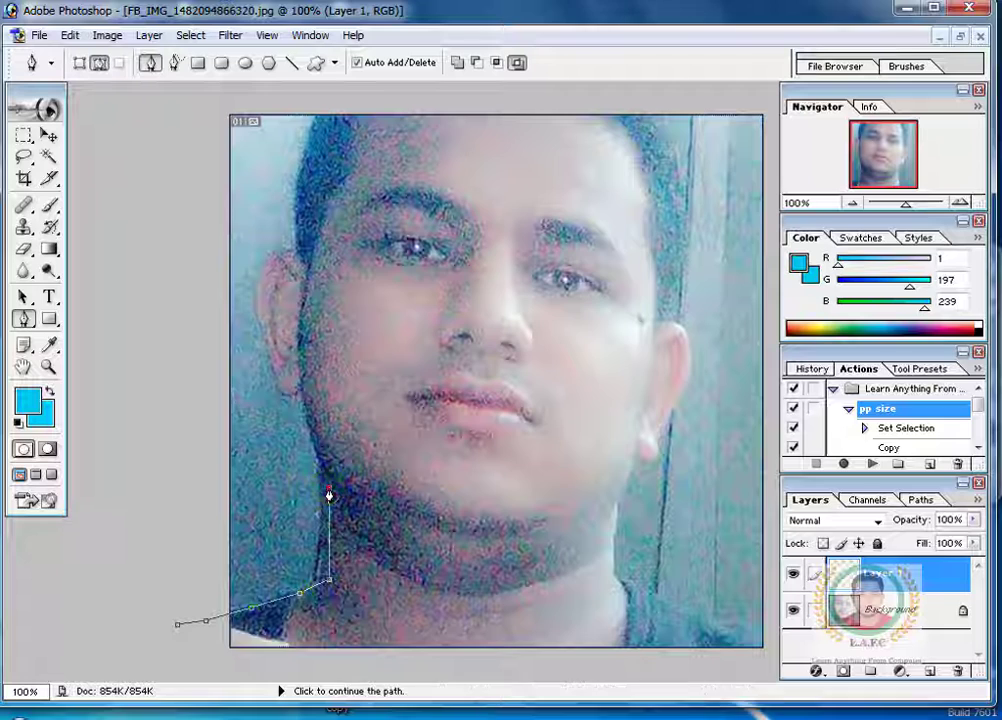
click(318, 462)
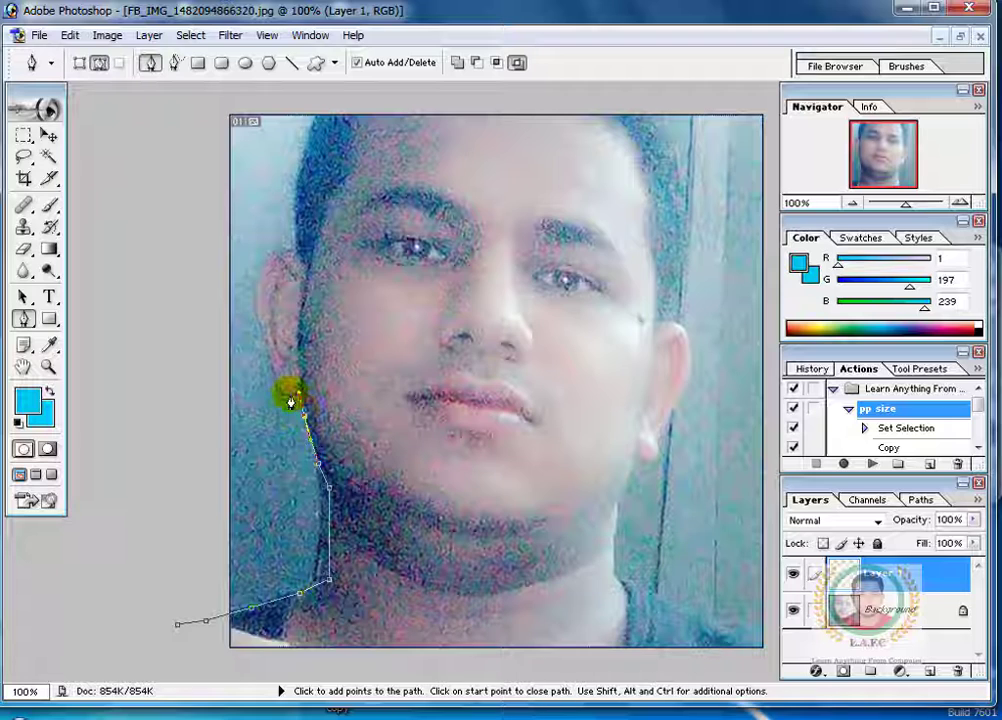
click(290, 398)
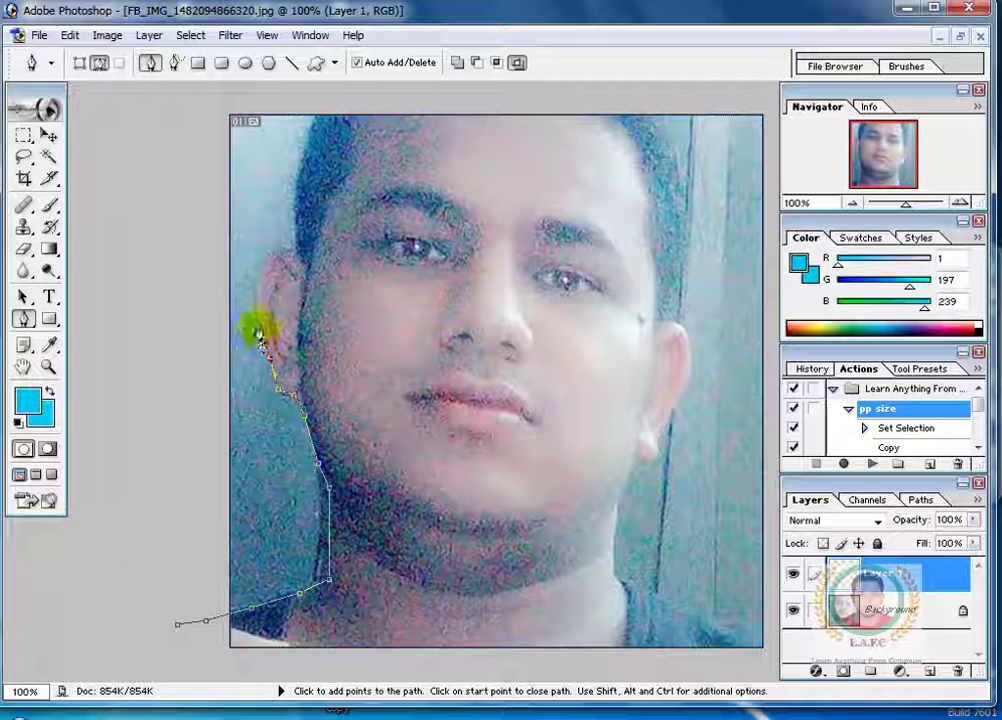
click(255, 313)
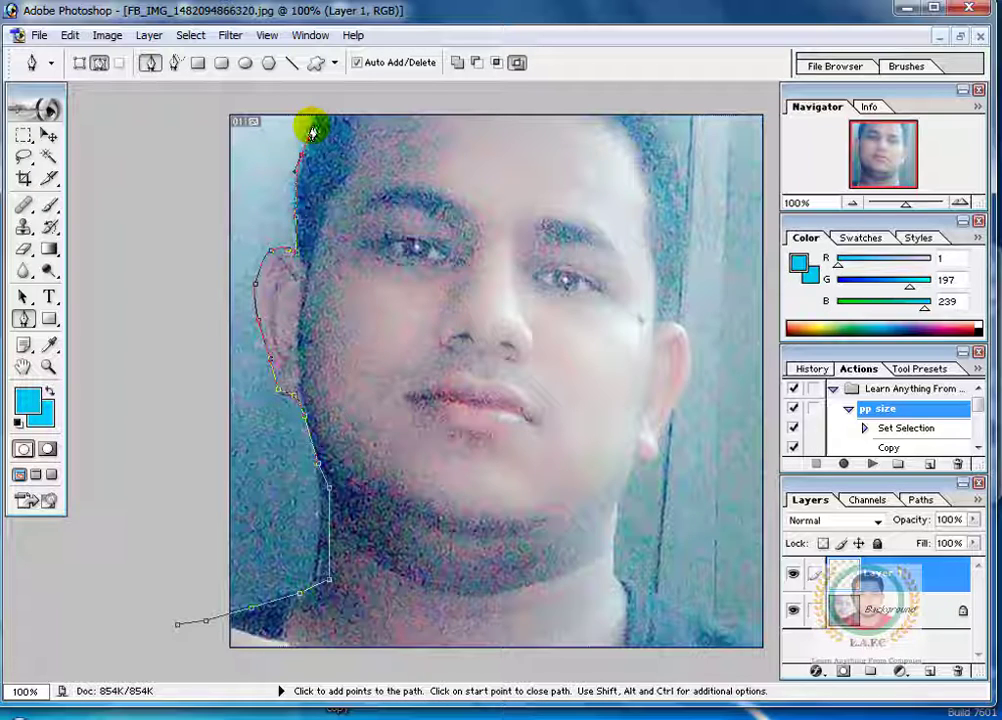
Curve the path over the top of the head and down the right face and neck.
mouse_move(682, 212)
mouse_down()
mouse_move(685, 250)
mouse_move(680, 180)
mouse_up()
click(682, 221)
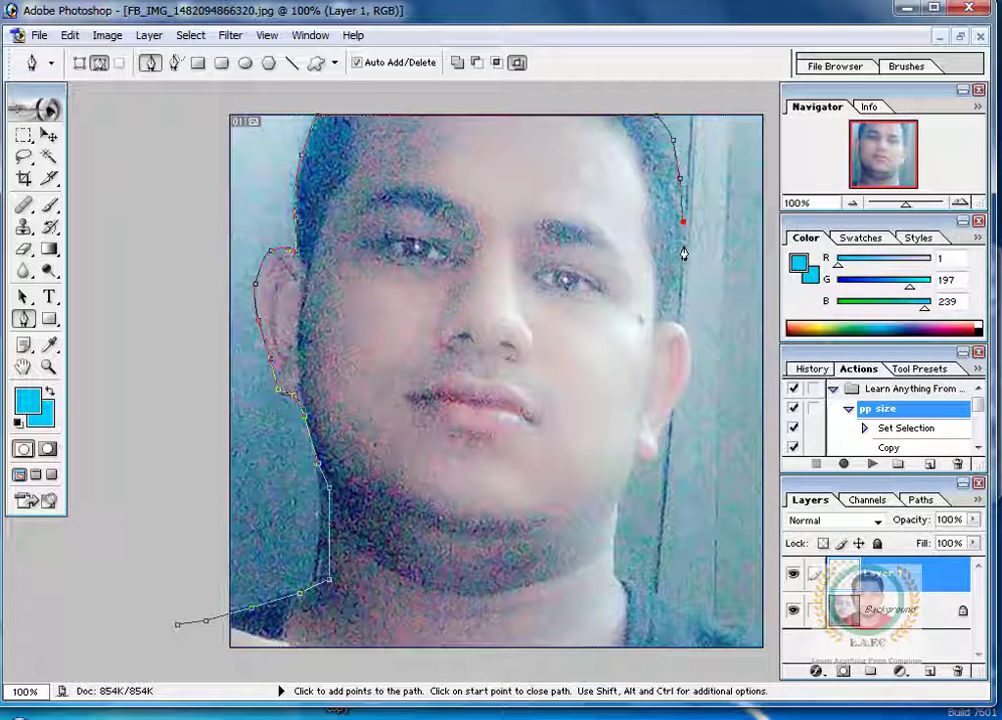
click(658, 322)
click(690, 355)
click(678, 395)
click(636, 456)
click(612, 572)
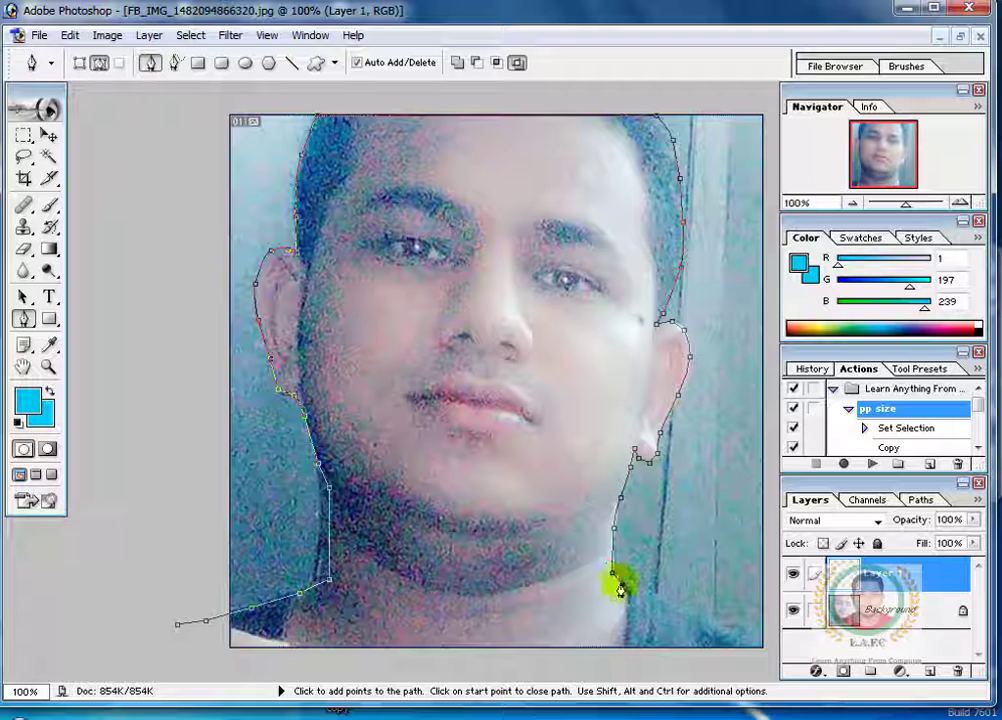
click(628, 590)
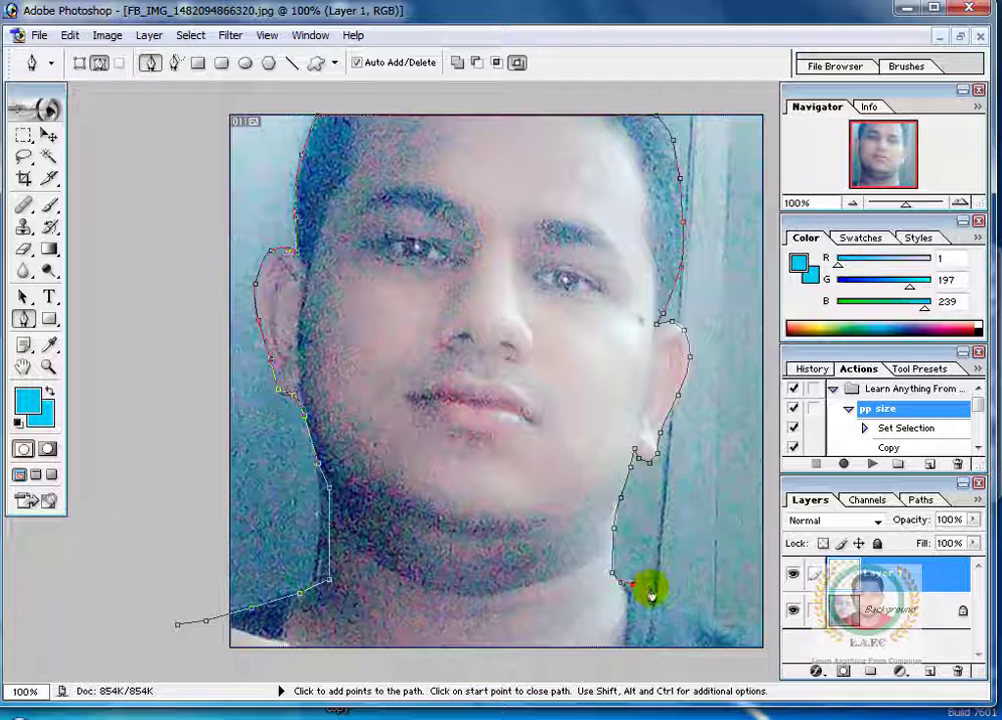
Continue the path along the right shoulder to the photo's bottom-right corner.
click(655, 598)
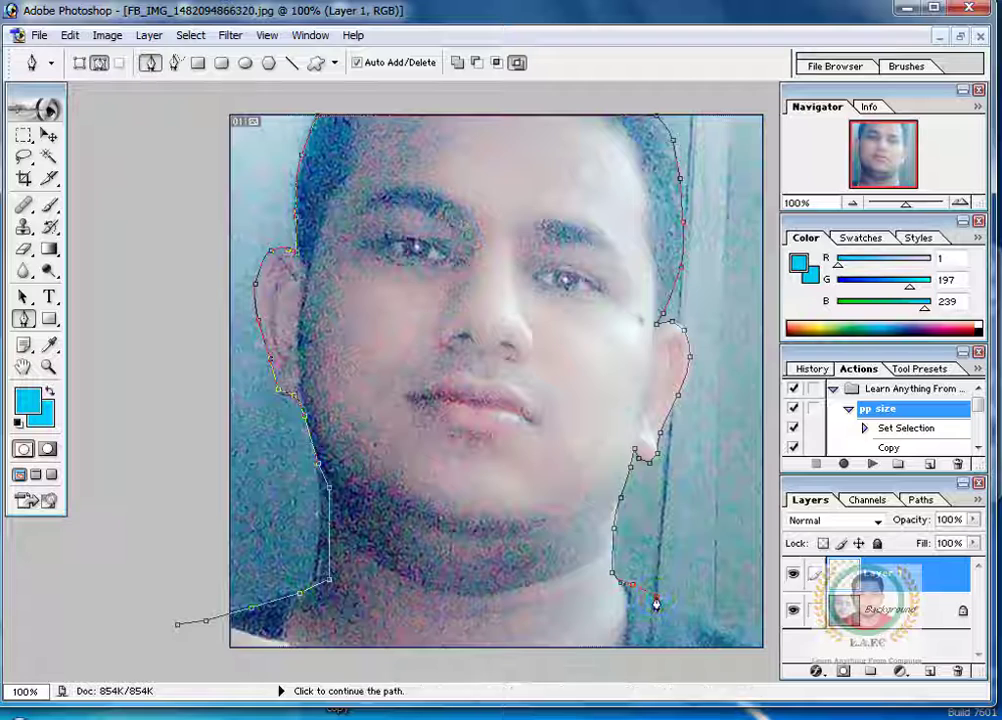
click(704, 616)
click(751, 633)
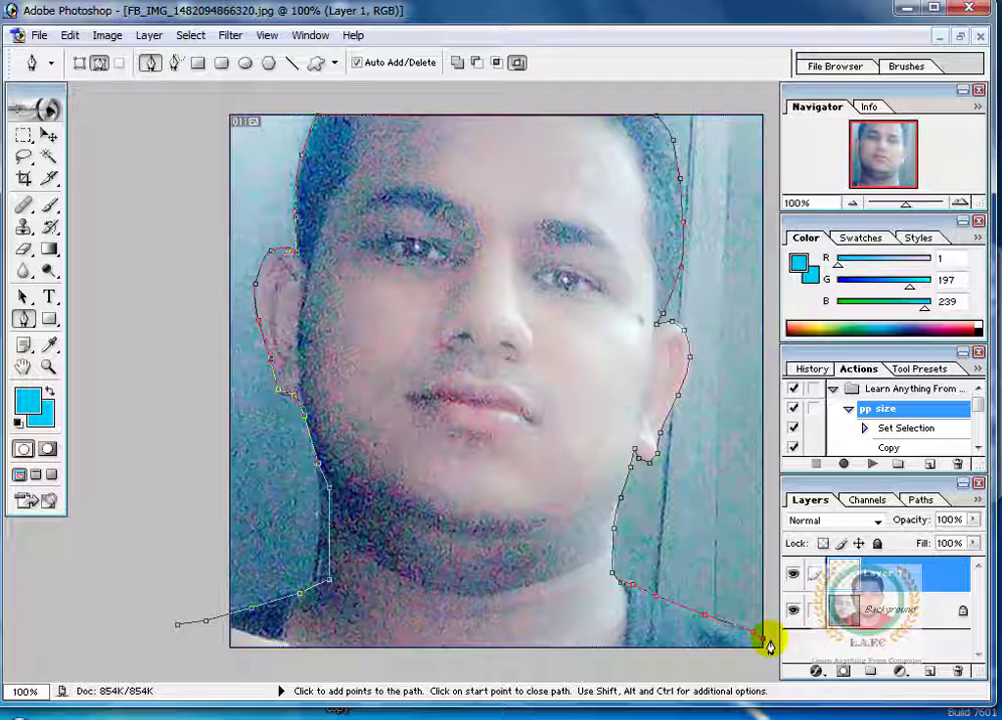
click(766, 642)
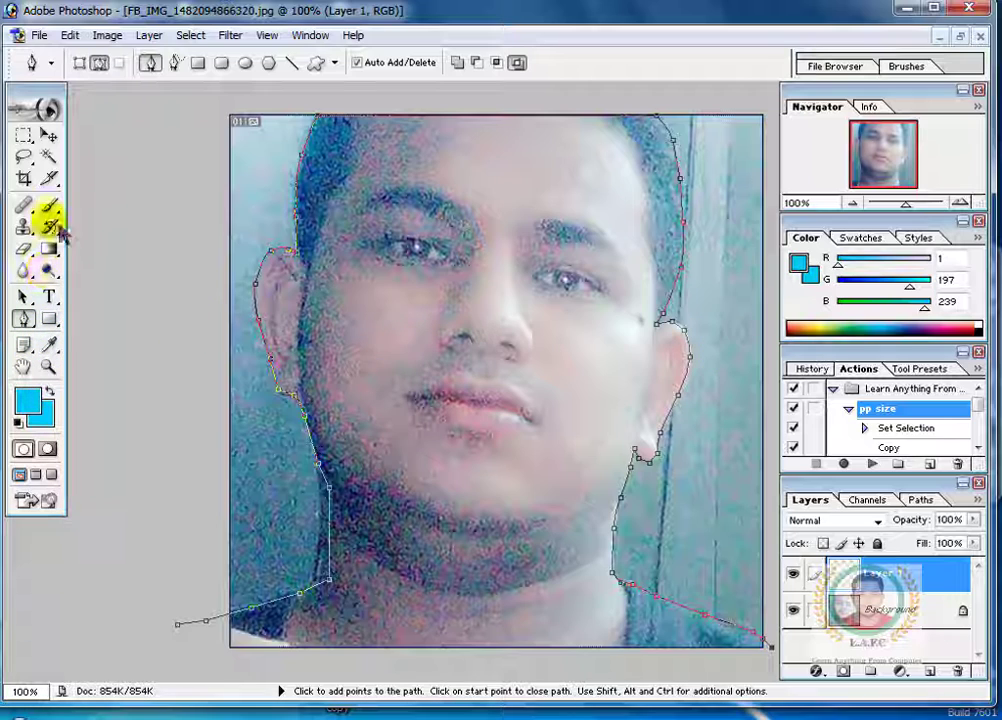
Zoom in on the lower face and neck, then back out to 66.7%.
click(47, 367)
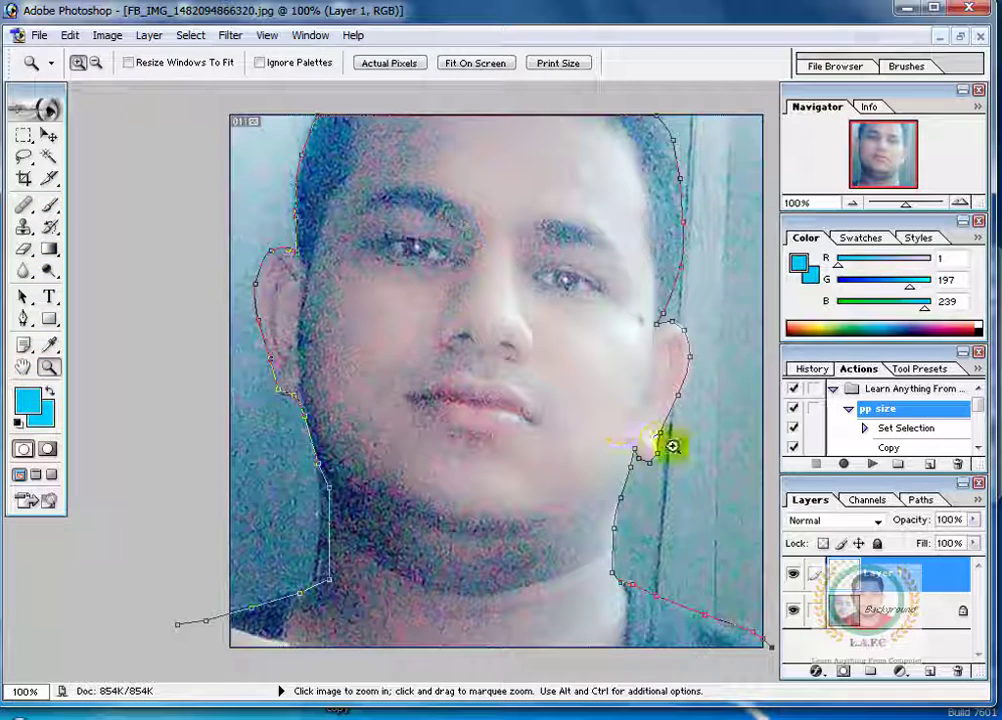
click(707, 454)
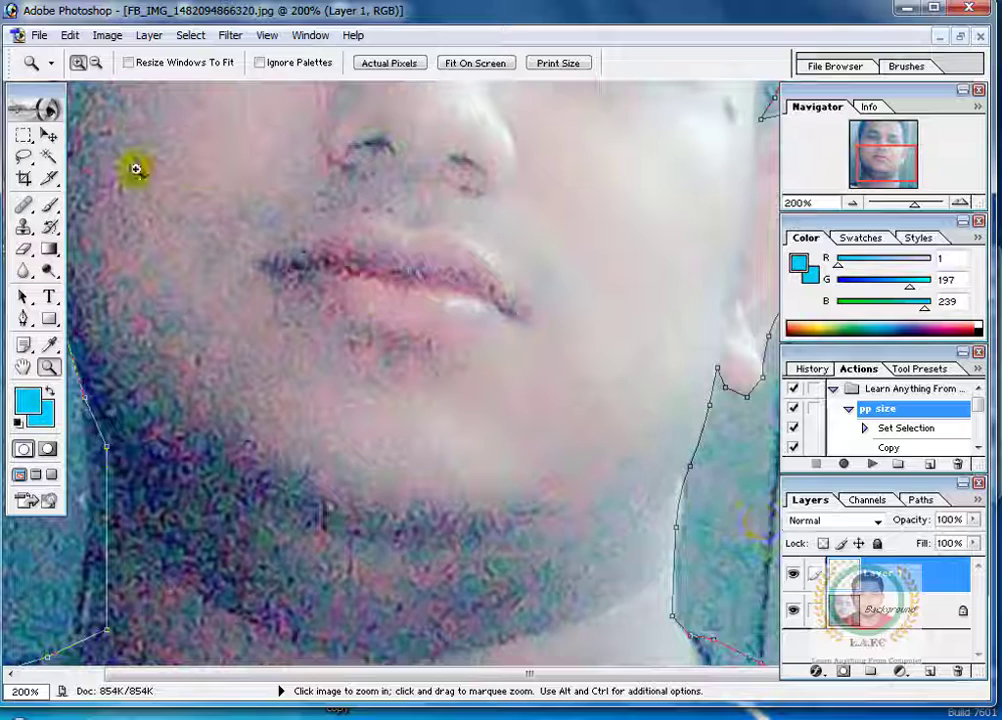
click(96, 62)
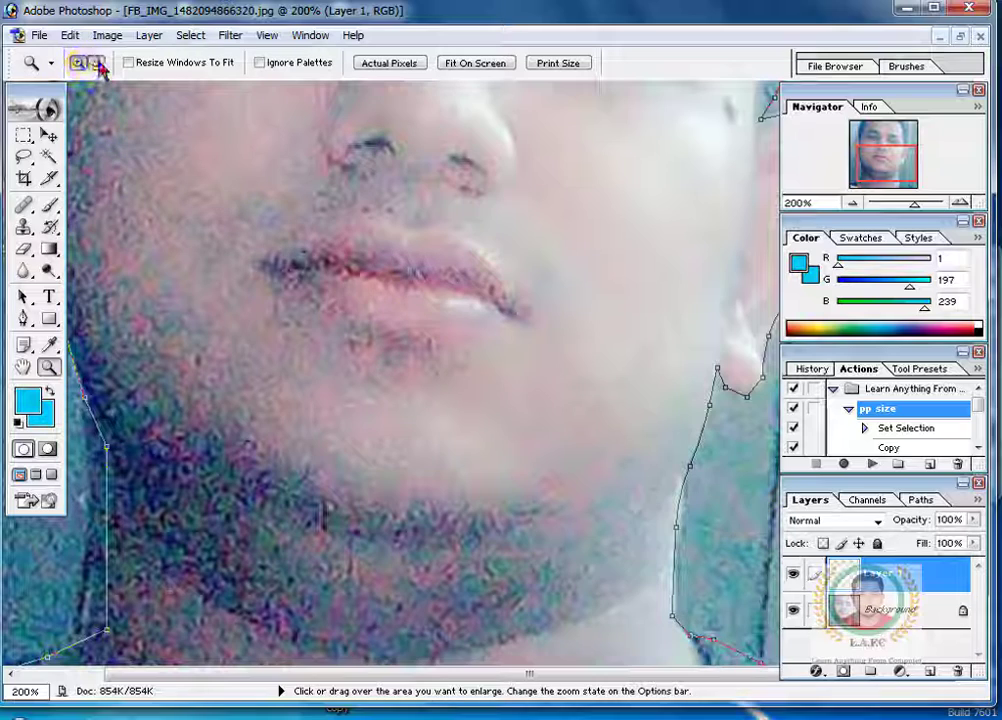
click(726, 495)
click(745, 501)
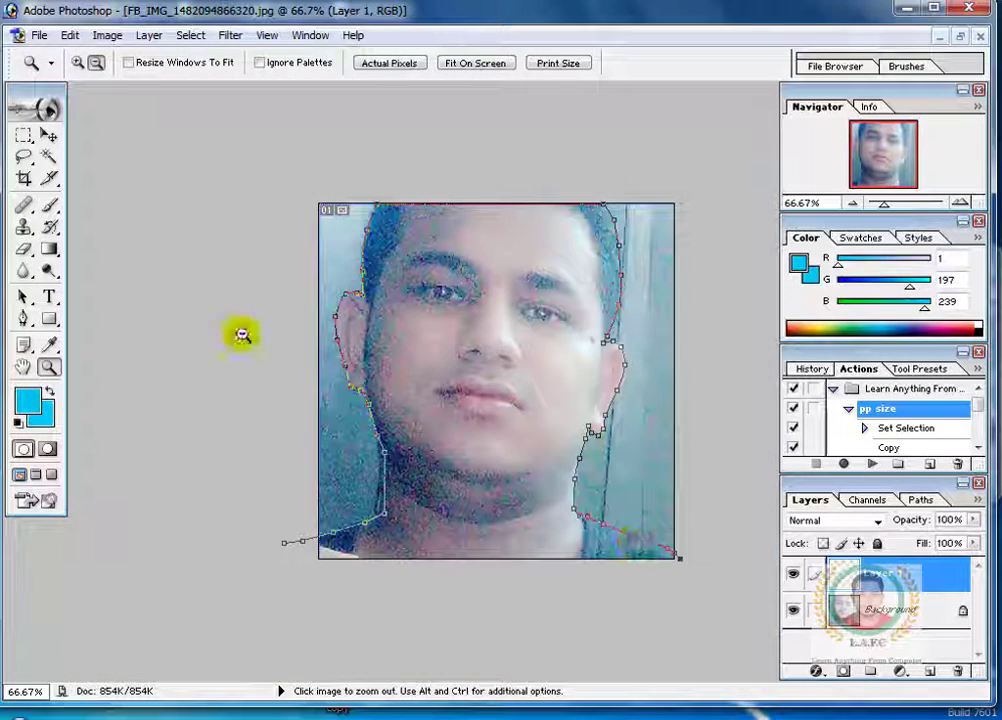
click(23, 318)
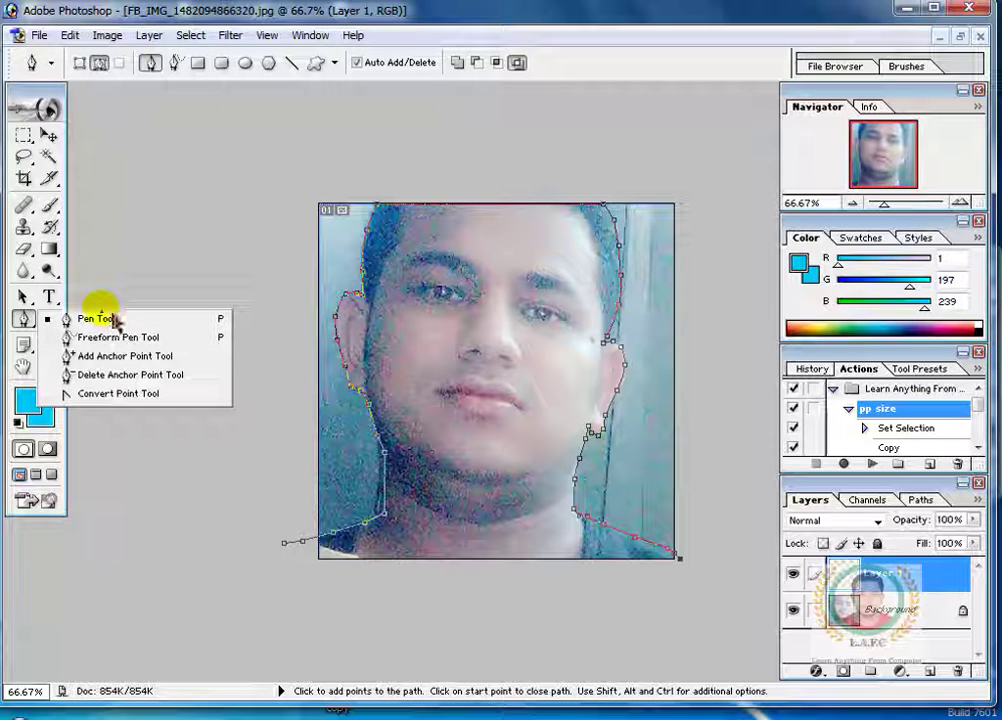
Loop the pen path around the outside of the canvas and close it at the start anchor.
click(100, 318)
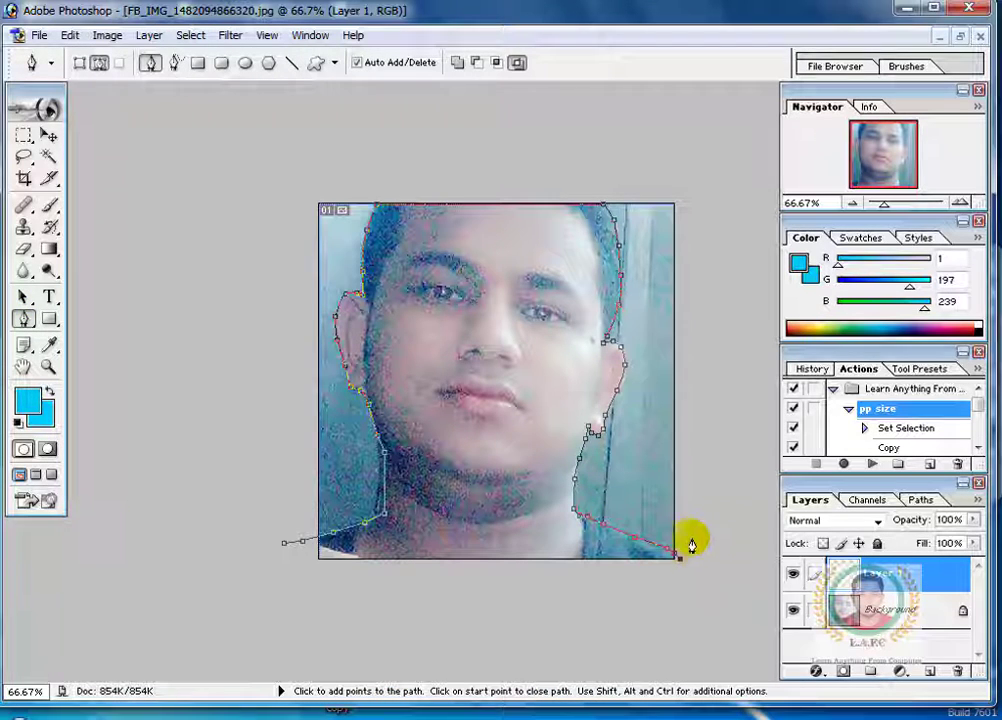
click(705, 450)
click(722, 316)
click(728, 224)
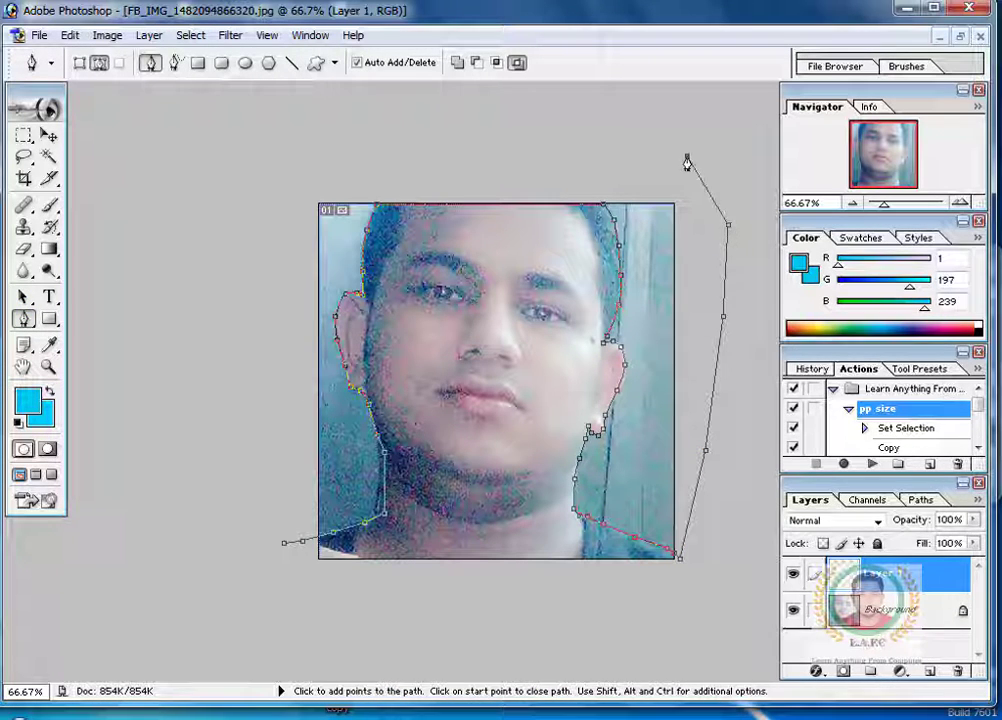
click(505, 141)
click(201, 222)
click(216, 377)
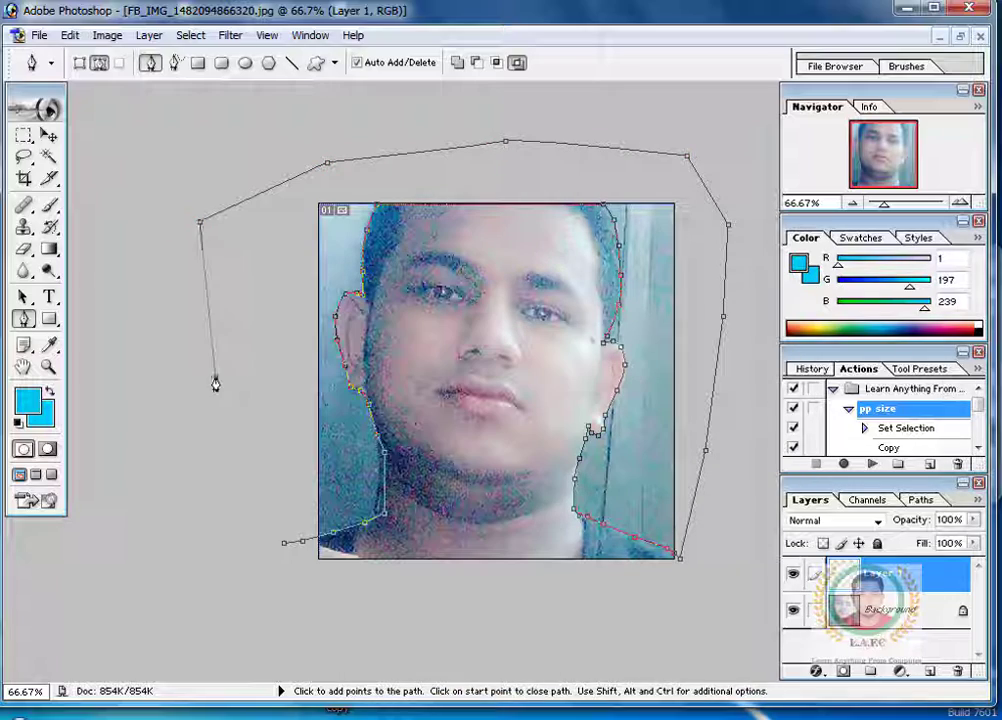
click(209, 521)
click(193, 572)
click(245, 594)
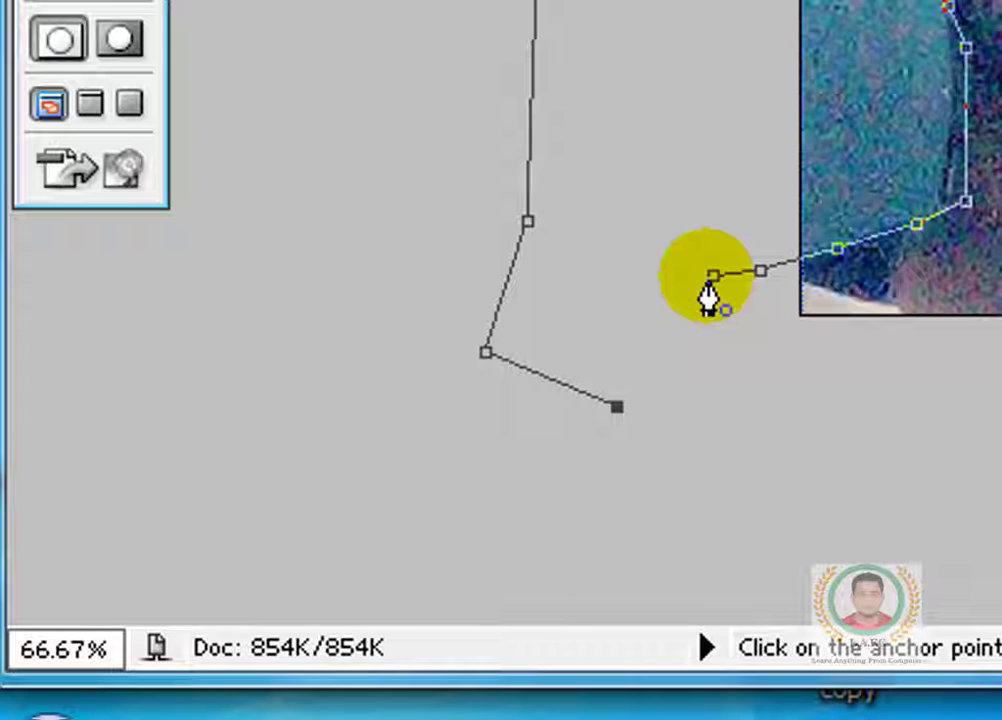
click(710, 278)
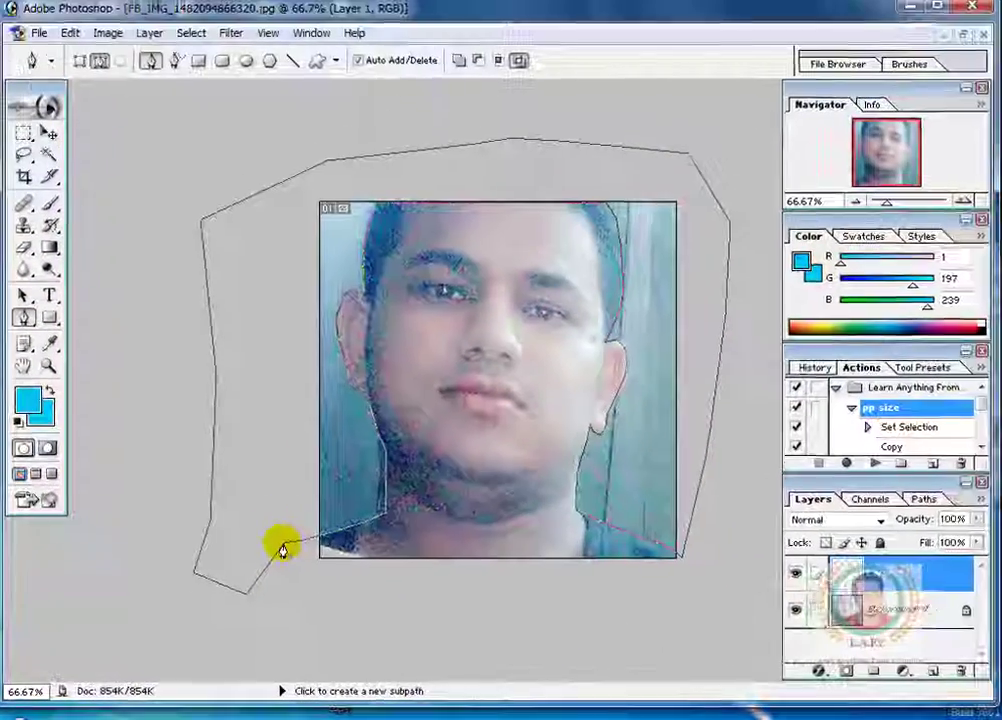
key(ctrl)
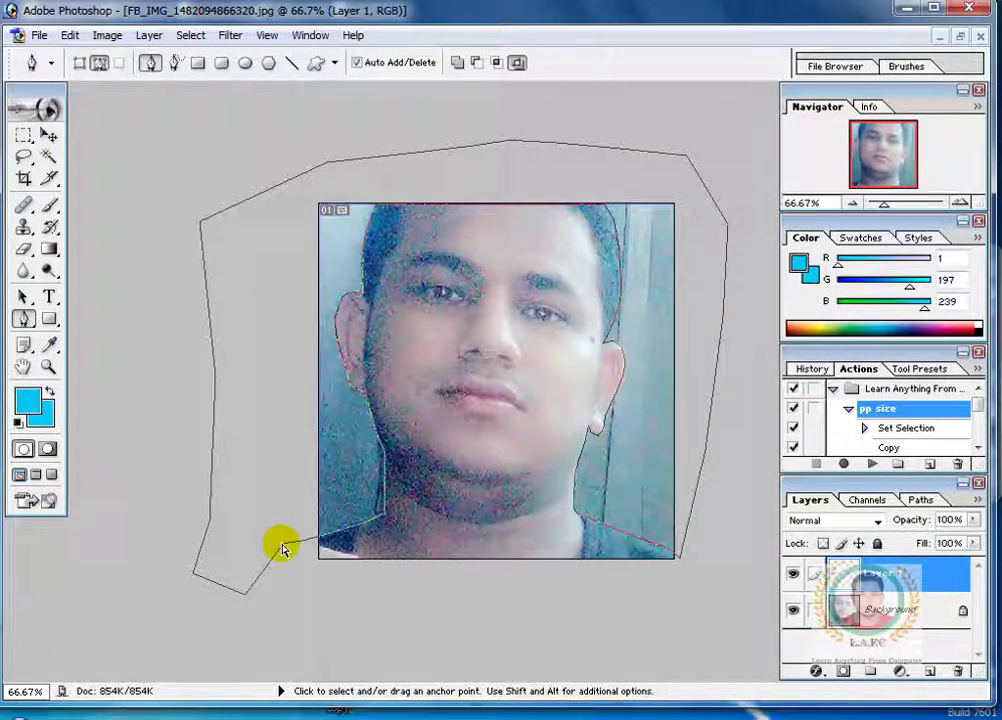
Convert the closed path into a selection and invert it.
key(ctrl+Return)
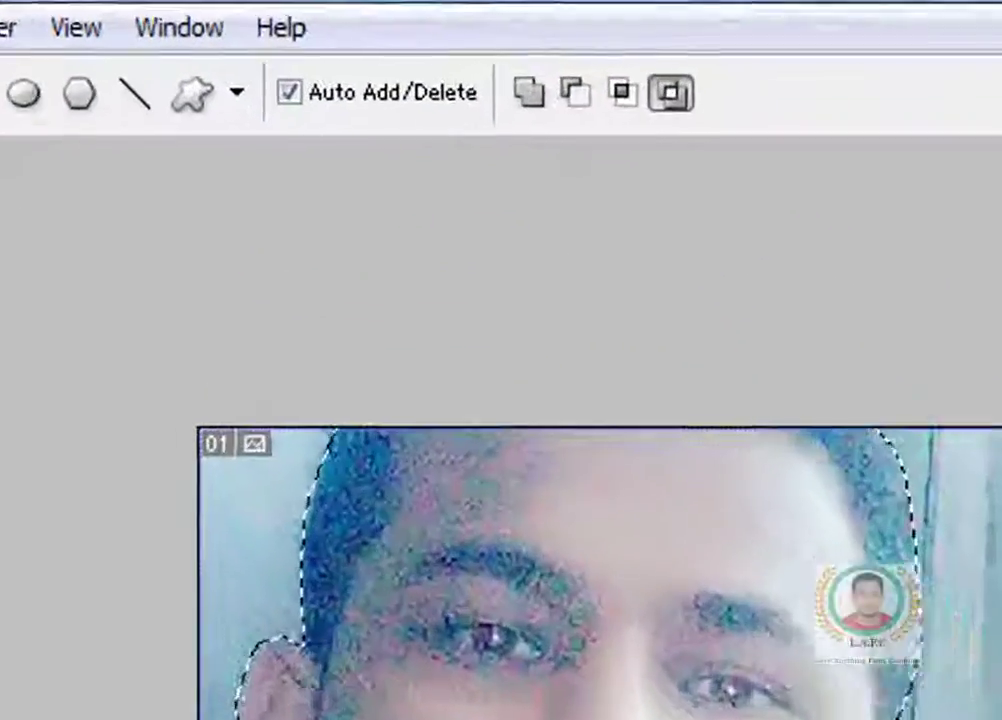
click(339, 39)
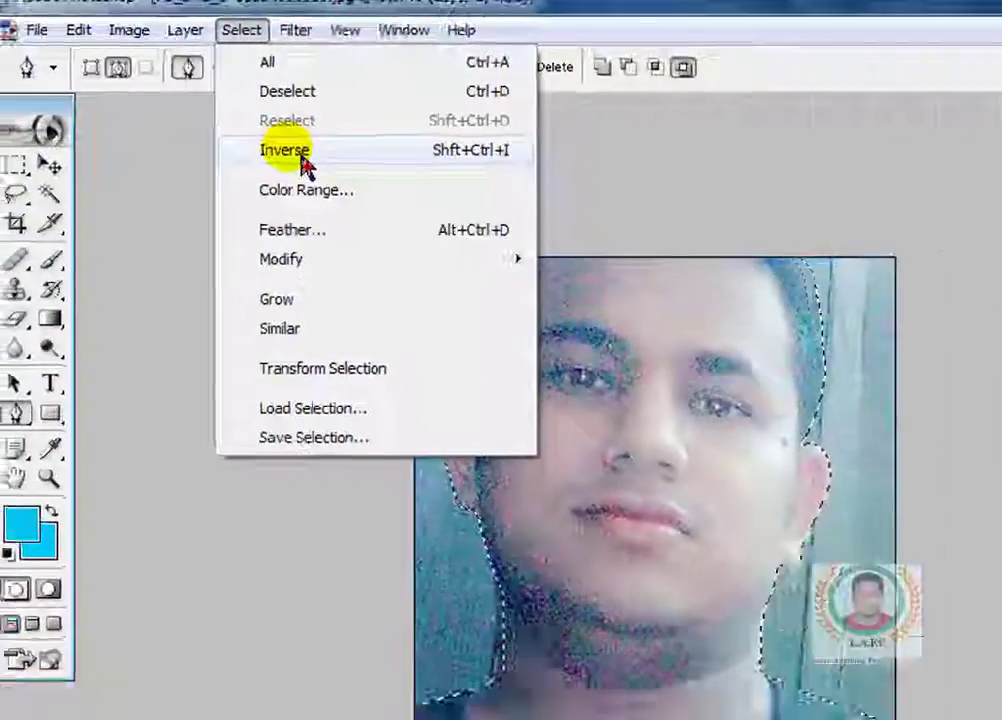
click(248, 120)
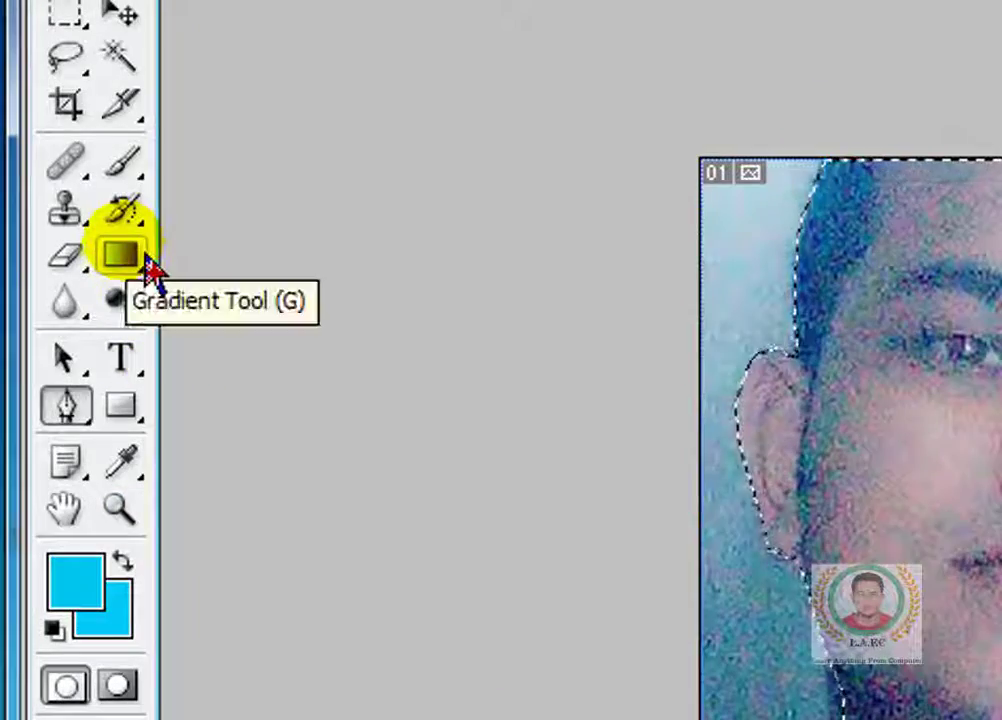
Paint Bucket-fill the inverted background cyan, then refill it blue (38,142,249).
click(148, 264)
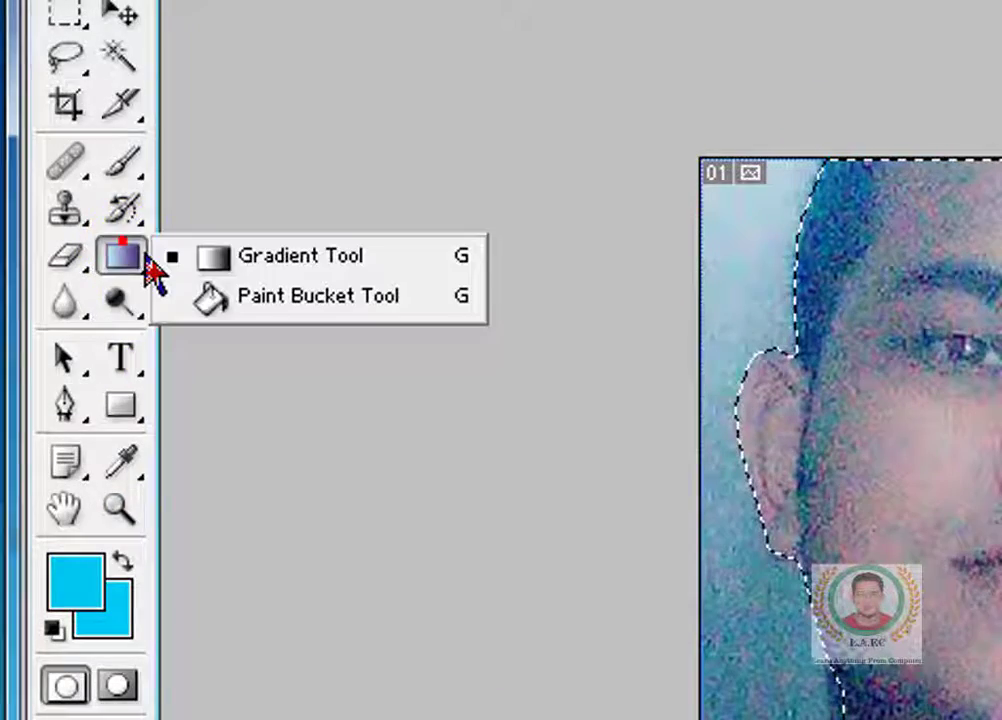
drag(150, 268, 236, 318)
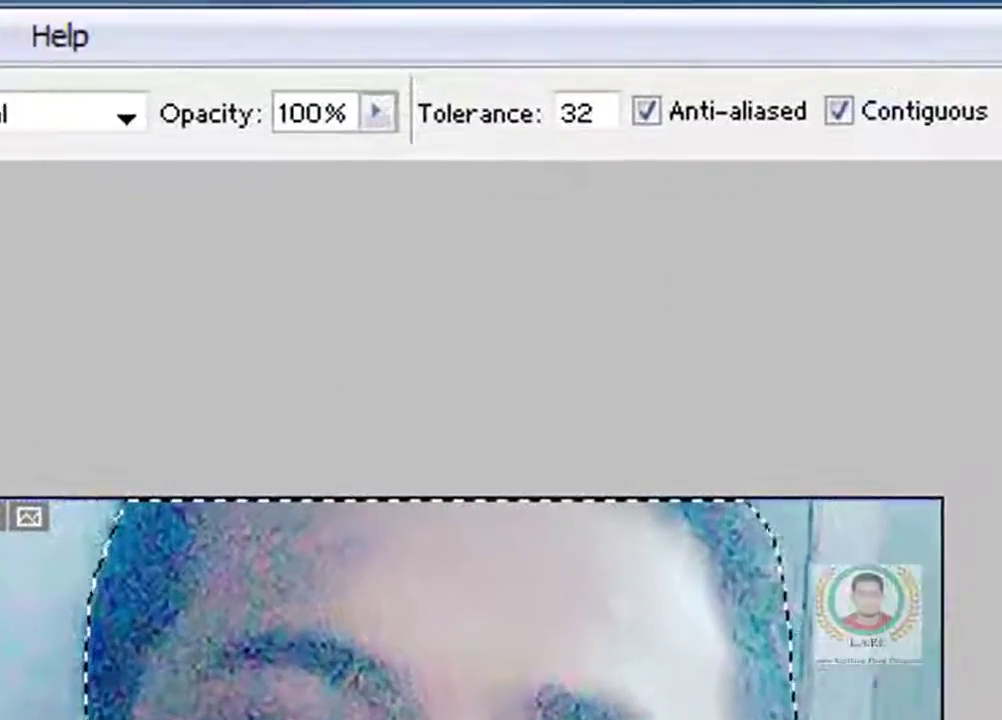
click(210, 91)
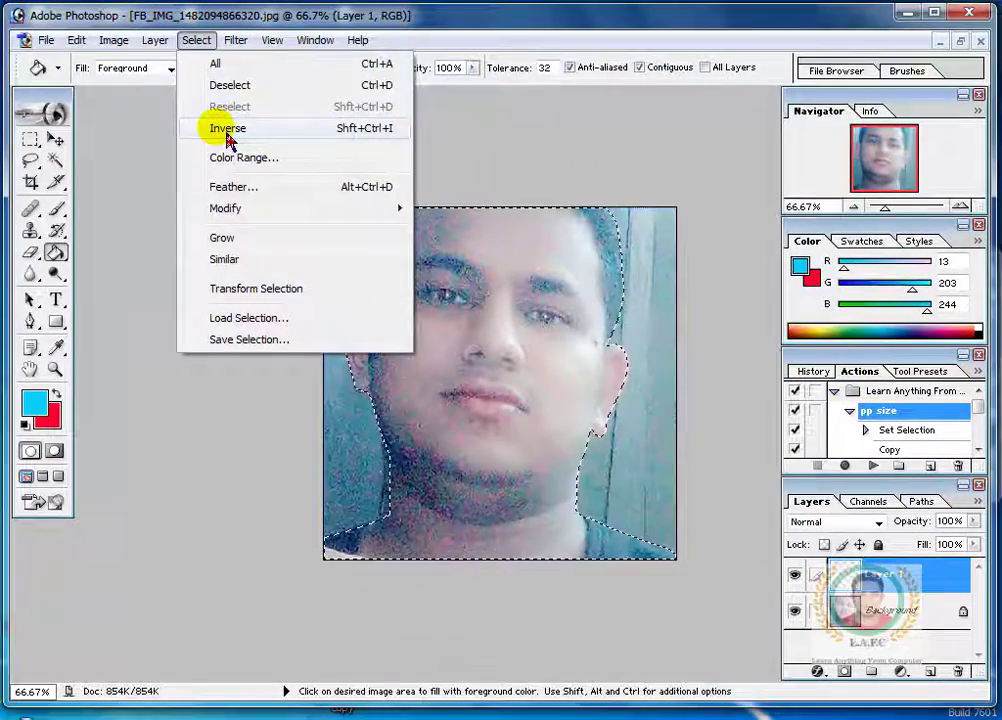
click(330, 250)
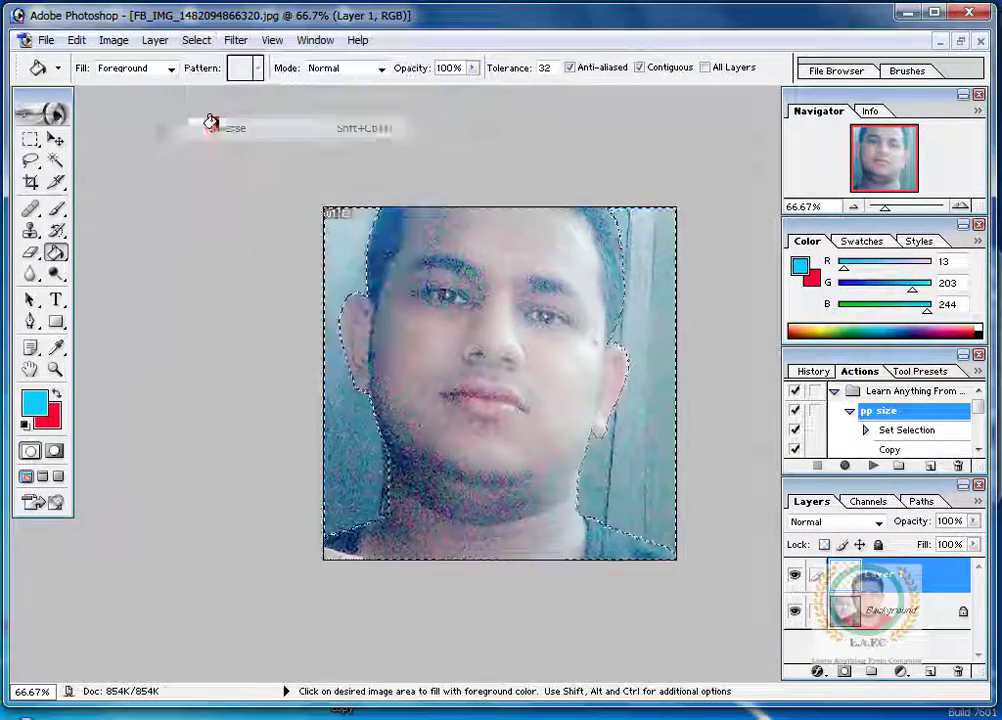
click(344, 266)
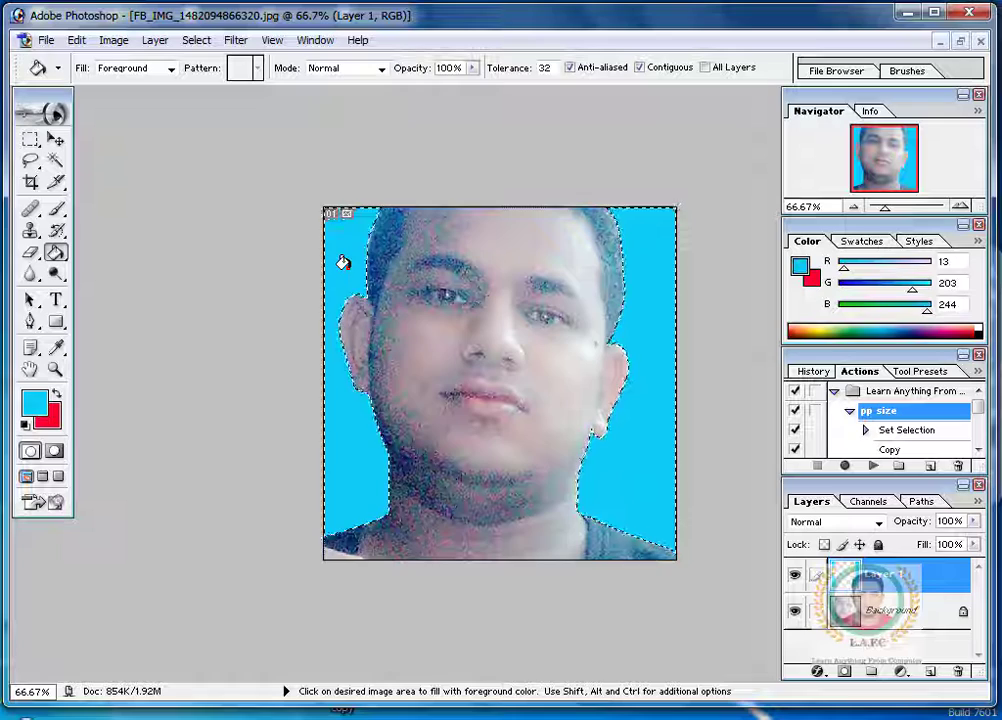
click(343, 263)
click(900, 331)
click(611, 465)
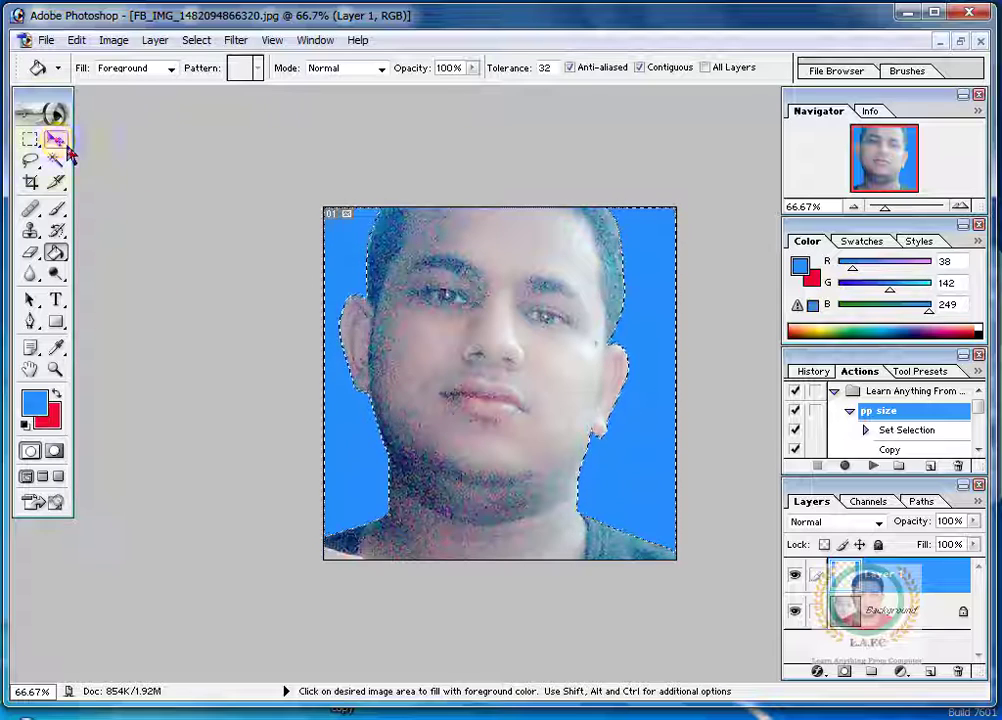
Deselect, duplicate Layer 1, link and merge it into a single Layer 1 copy.
click(62, 143)
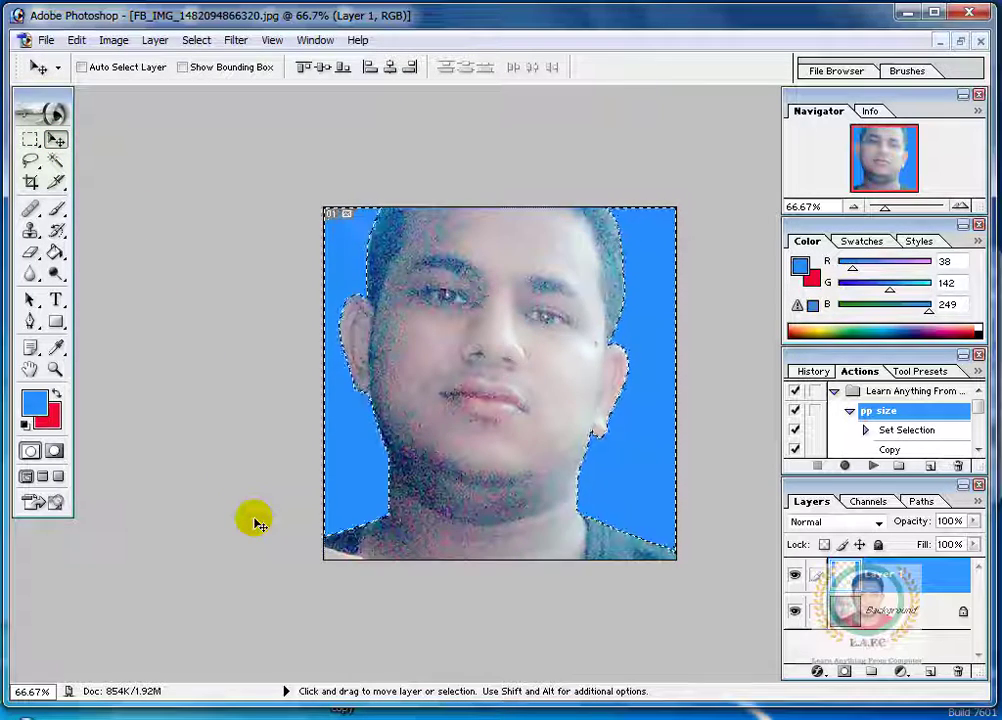
key(ctrl+d)
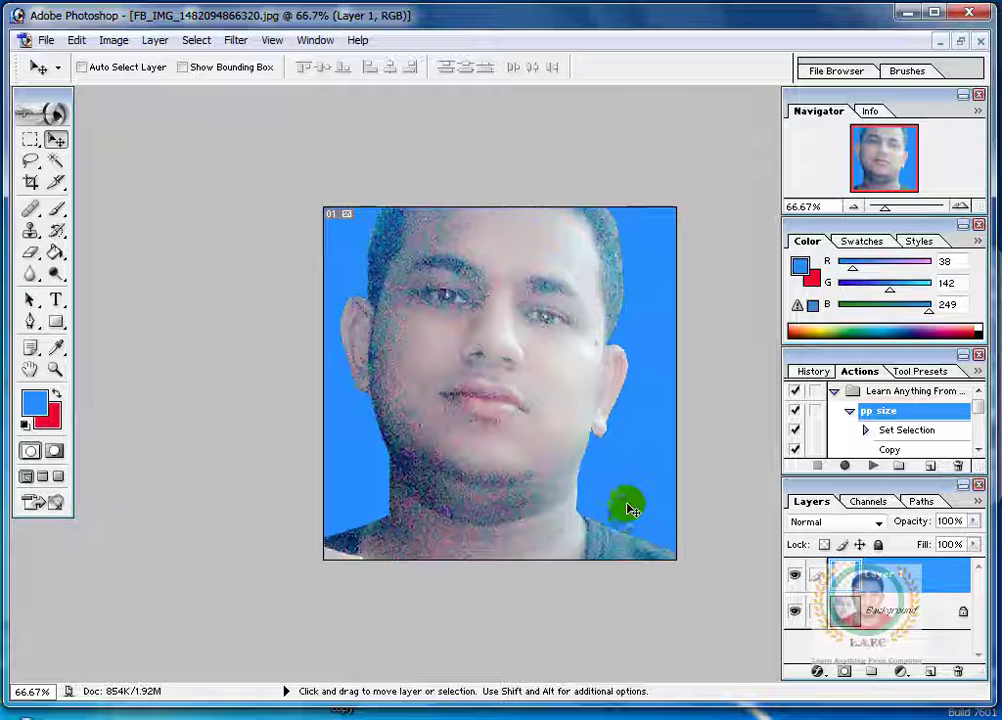
key(ctrl+j)
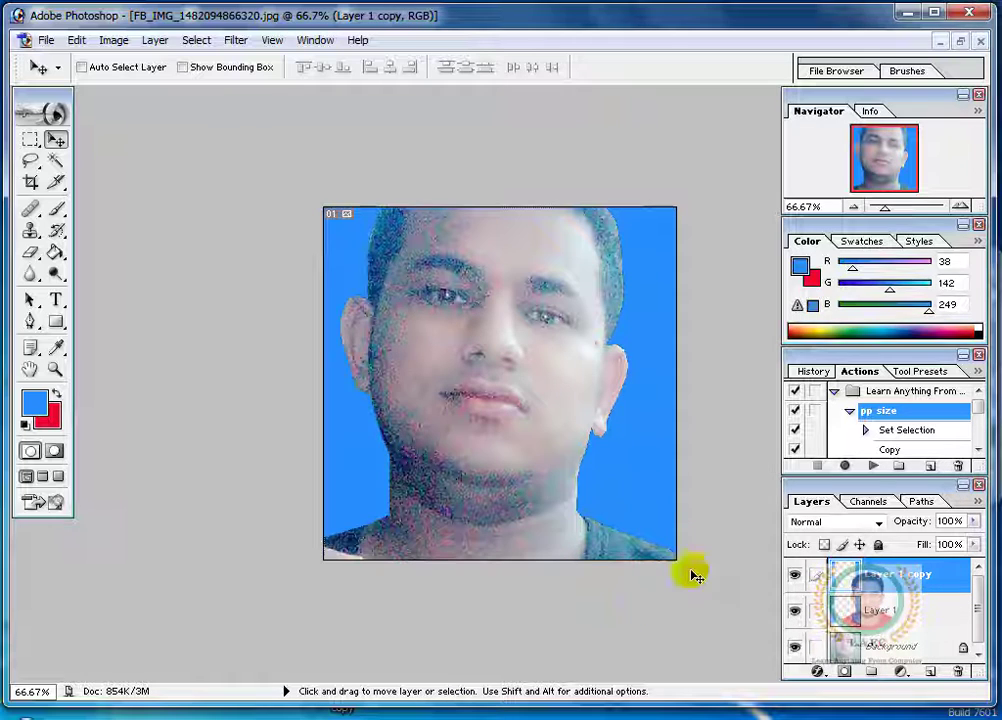
click(816, 612)
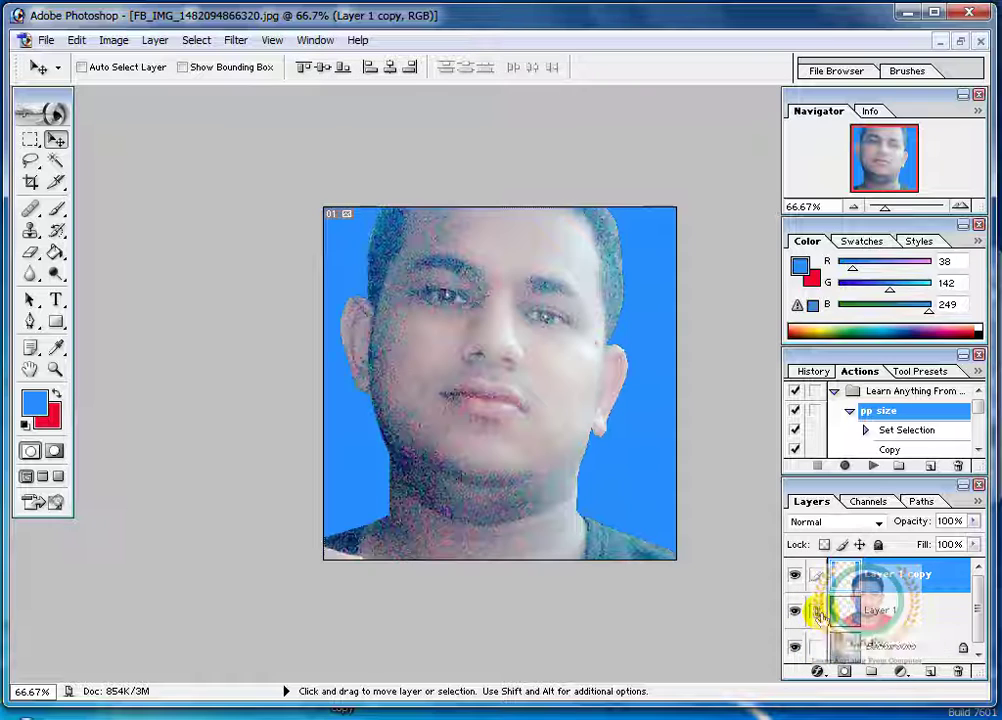
key(ctrl+e)
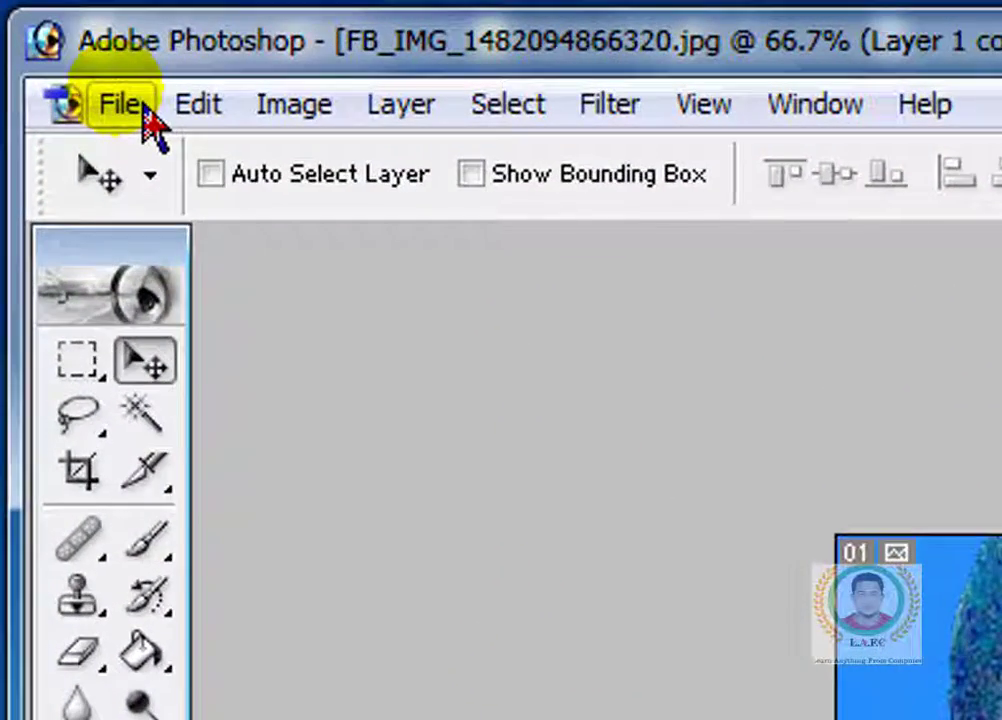
Start Save As and name the file 'learn anything from computer'.
click(145, 115)
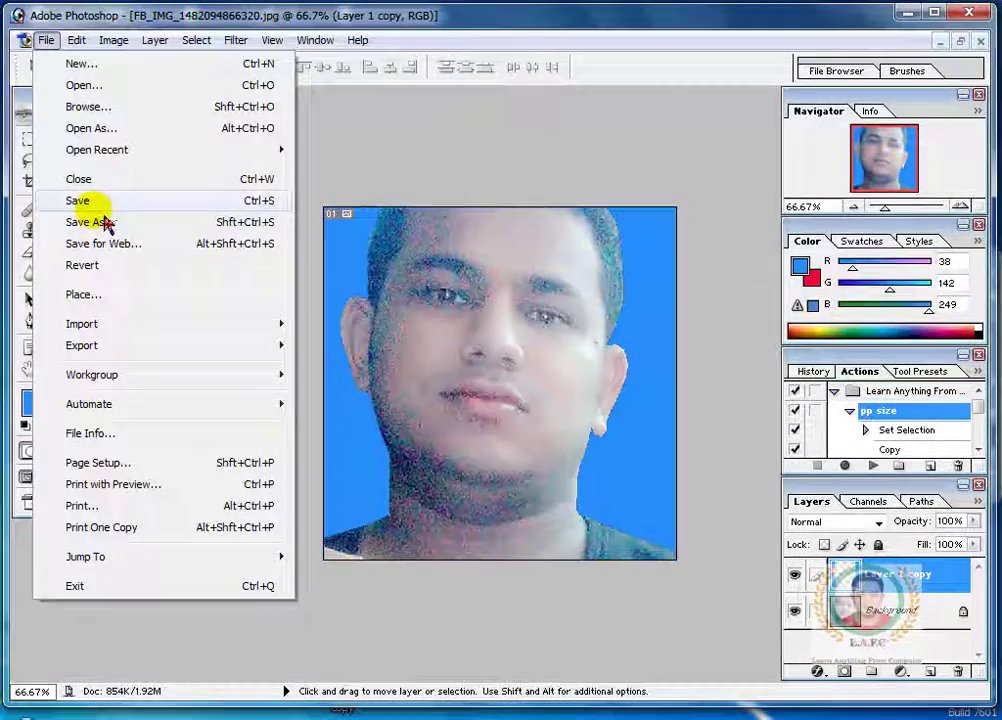
click(104, 222)
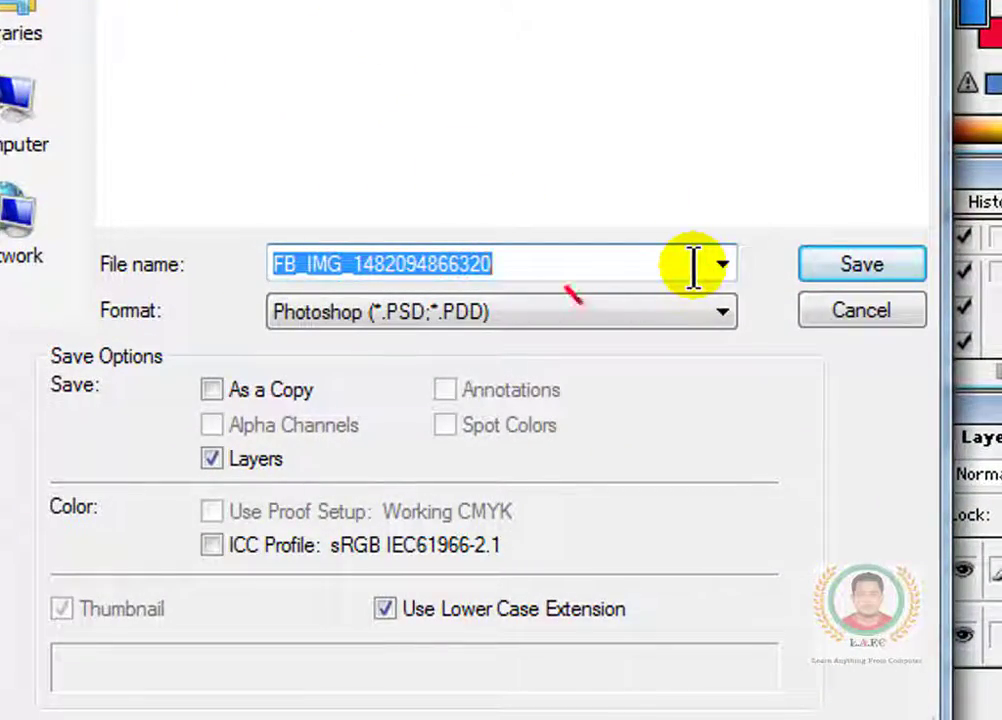
text(learn anything from computw)
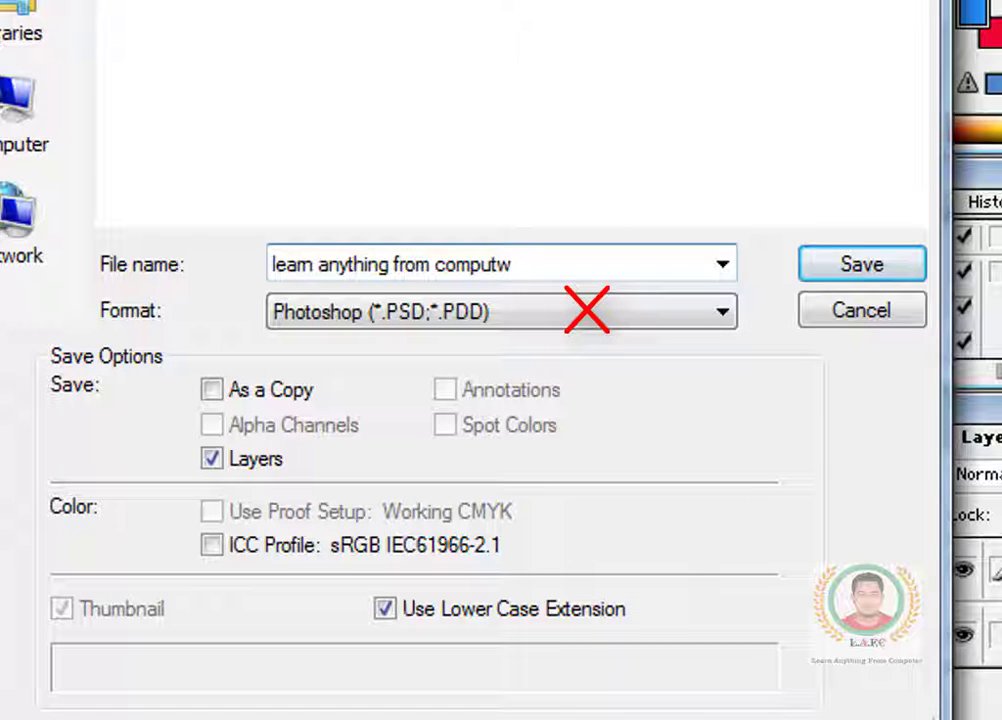
key(BackSpace)
text(er)
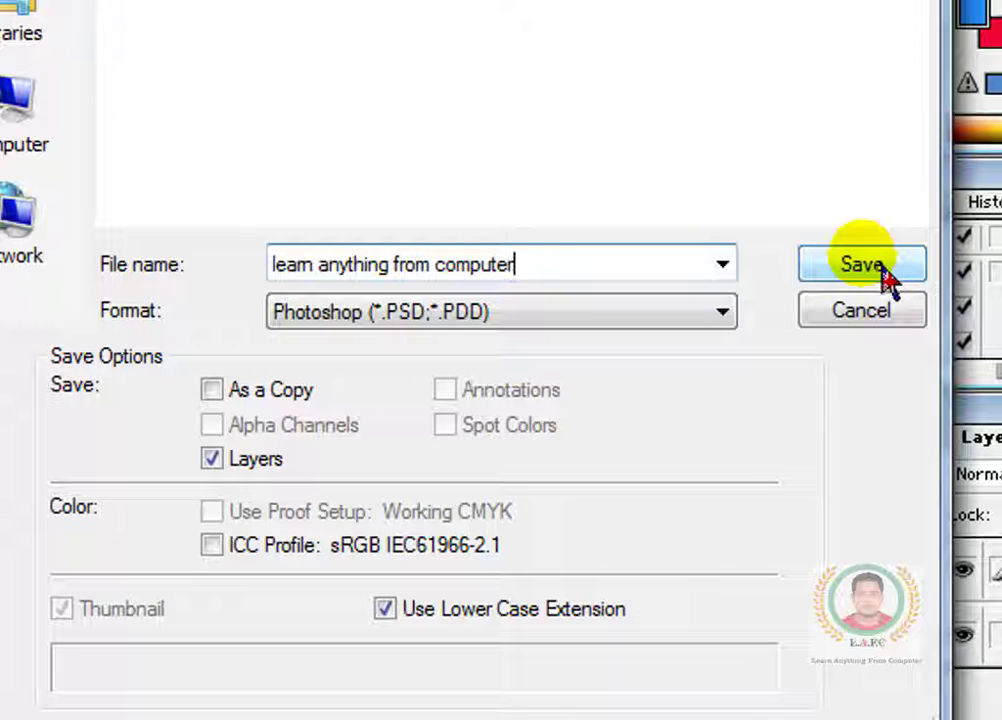
Save it as a JPEG on the Desktop at maximum quality 12.
click(630, 314)
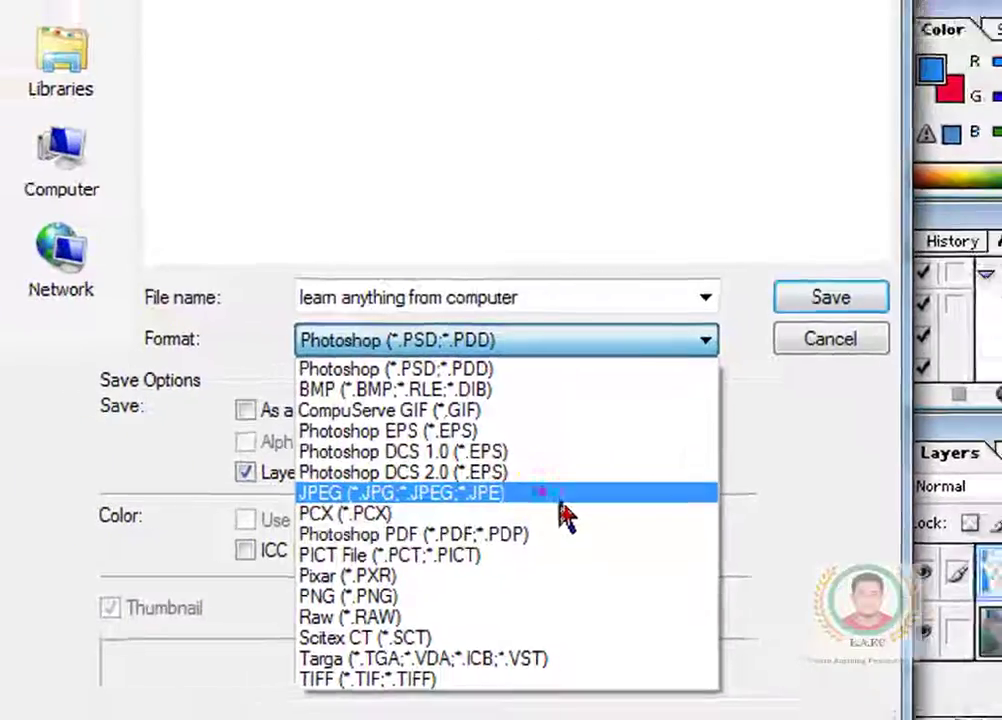
click(560, 493)
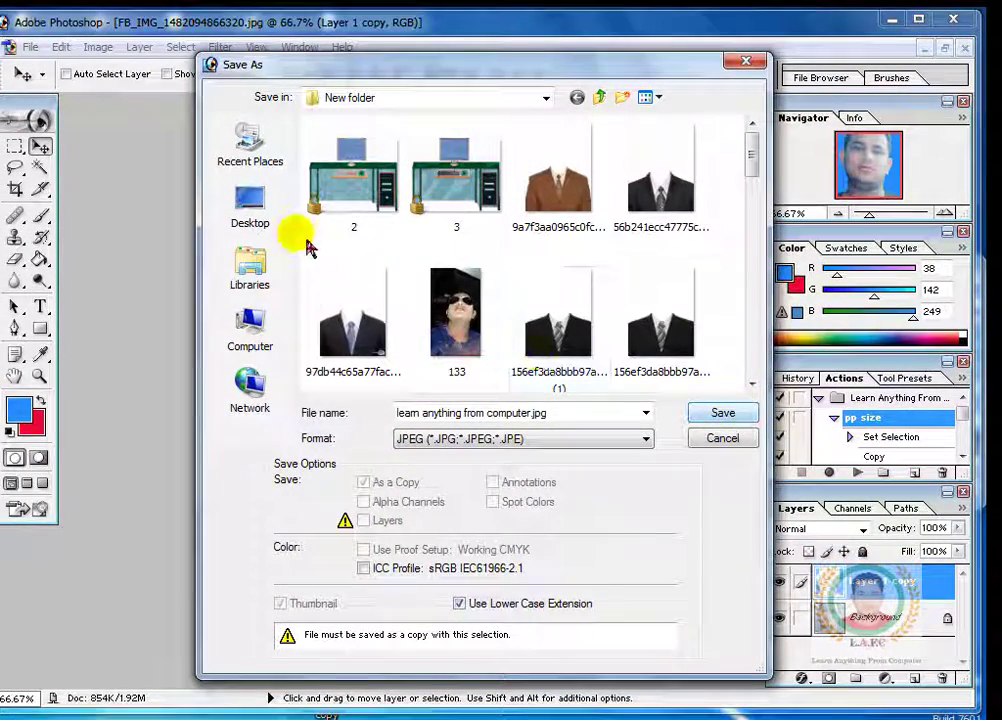
click(255, 208)
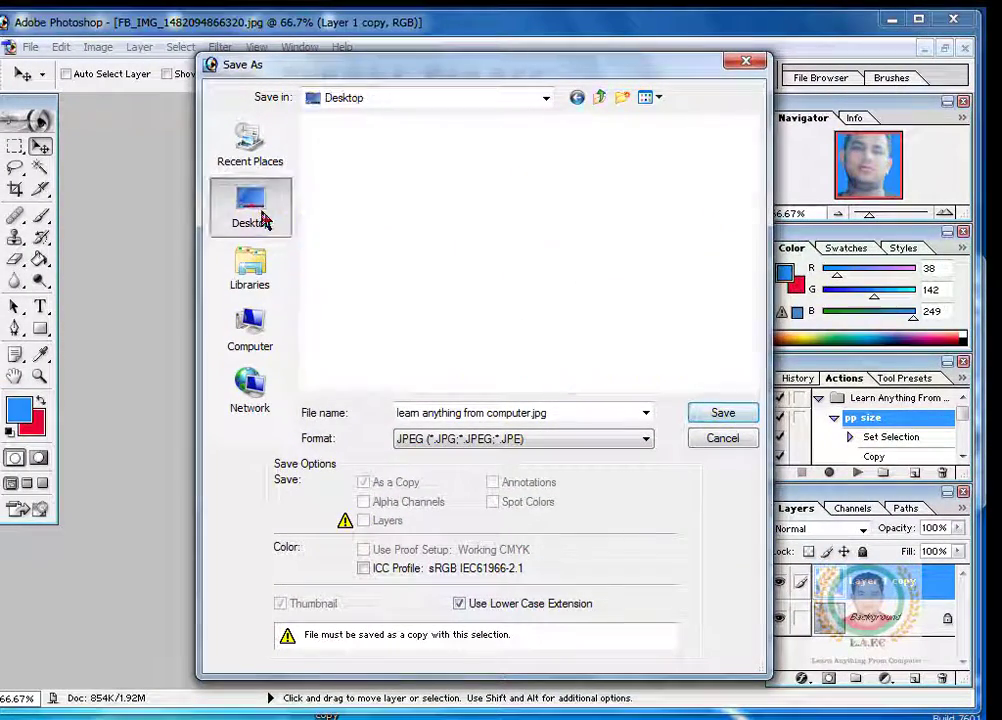
click(726, 415)
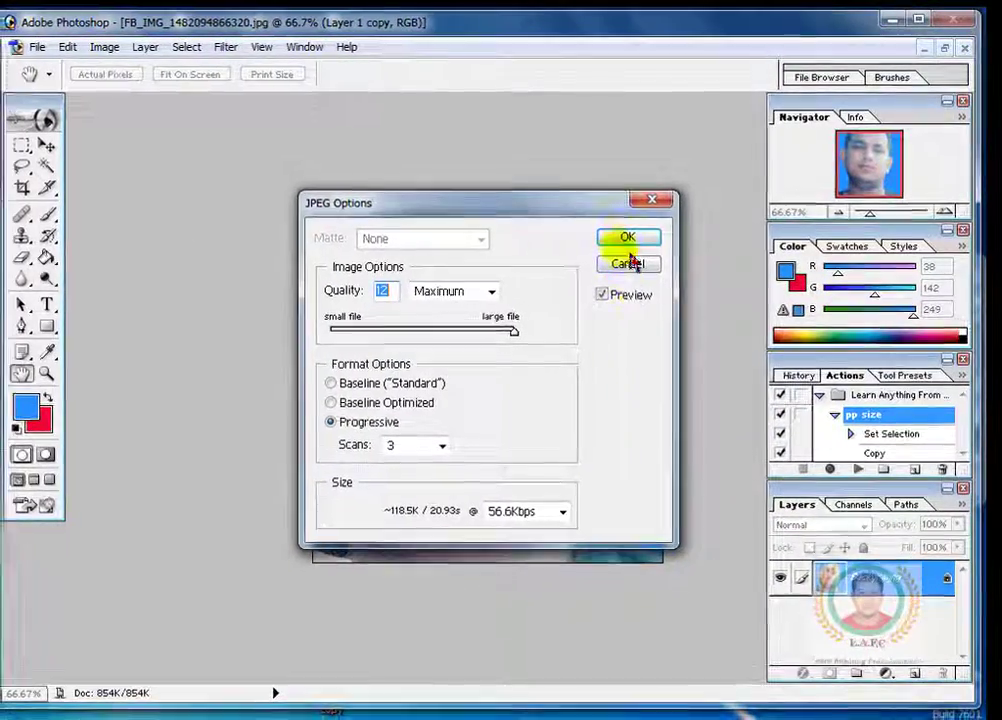
click(627, 240)
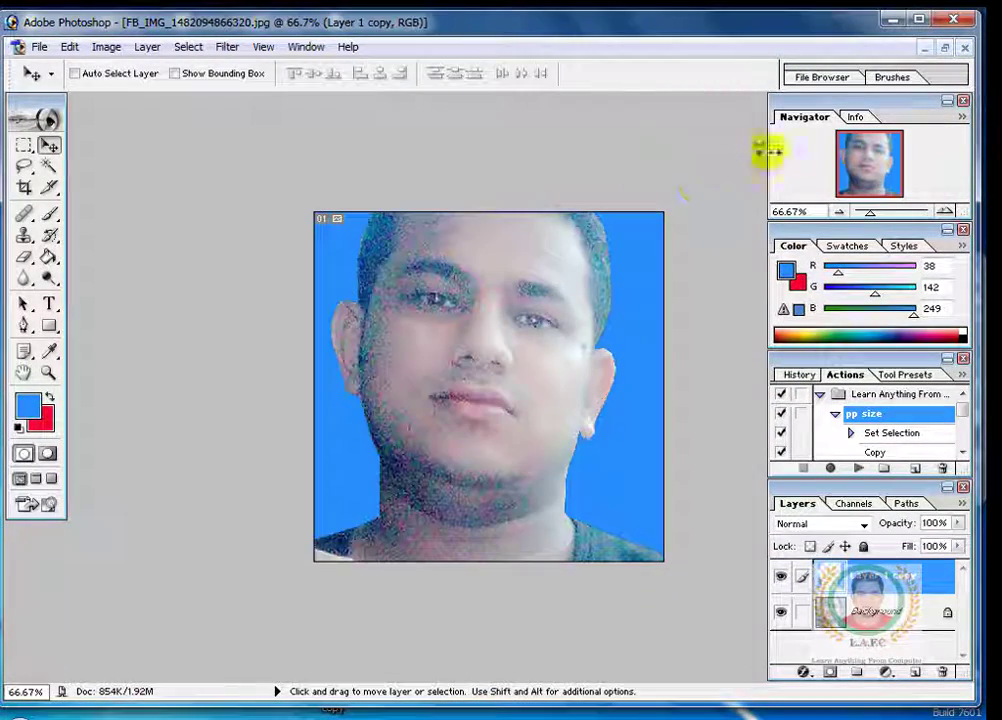
Minimize Photoshop, refresh the desktop, and open the saved learn anything from computer image.
click(890, 18)
right_click(568, 133)
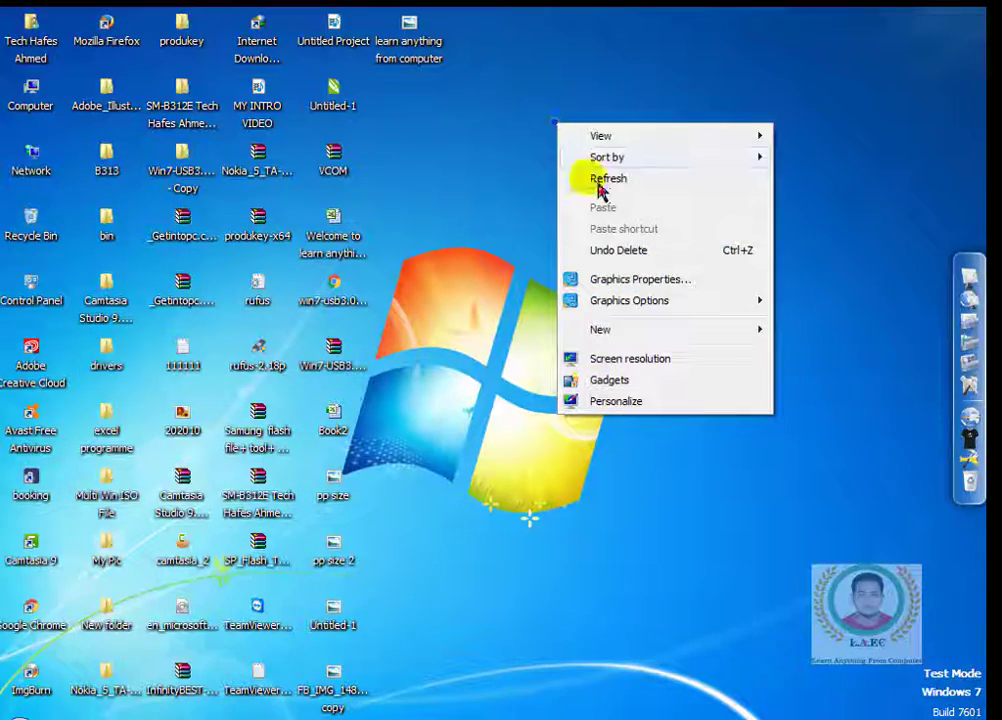
click(597, 179)
double_click(416, 46)
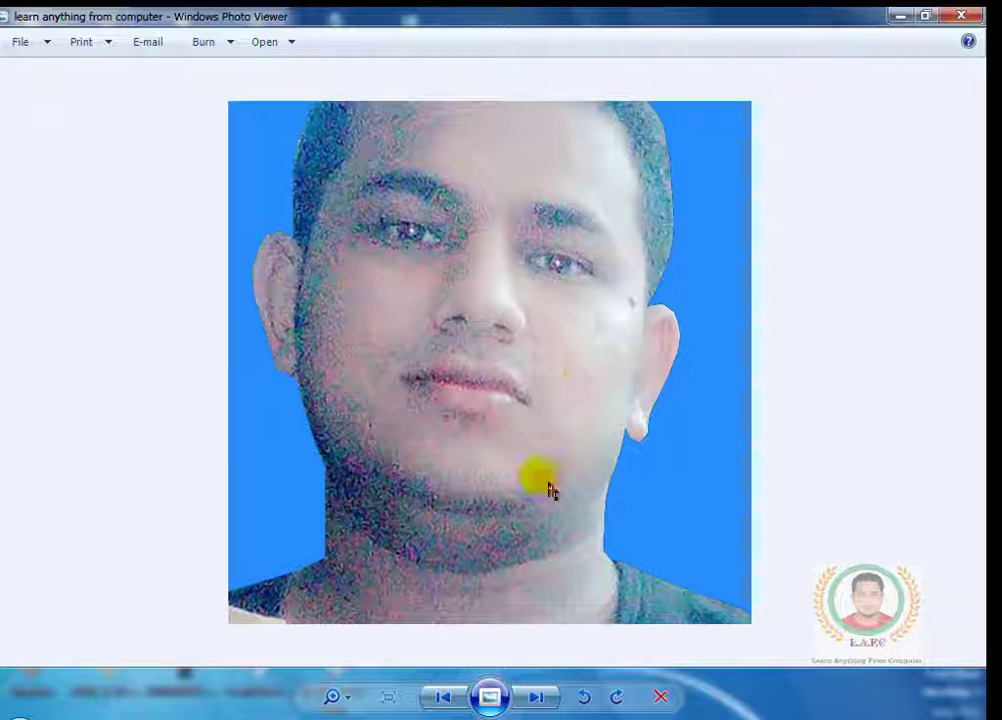
Browse through the other images and return to the blue-background photo.
click(547, 694)
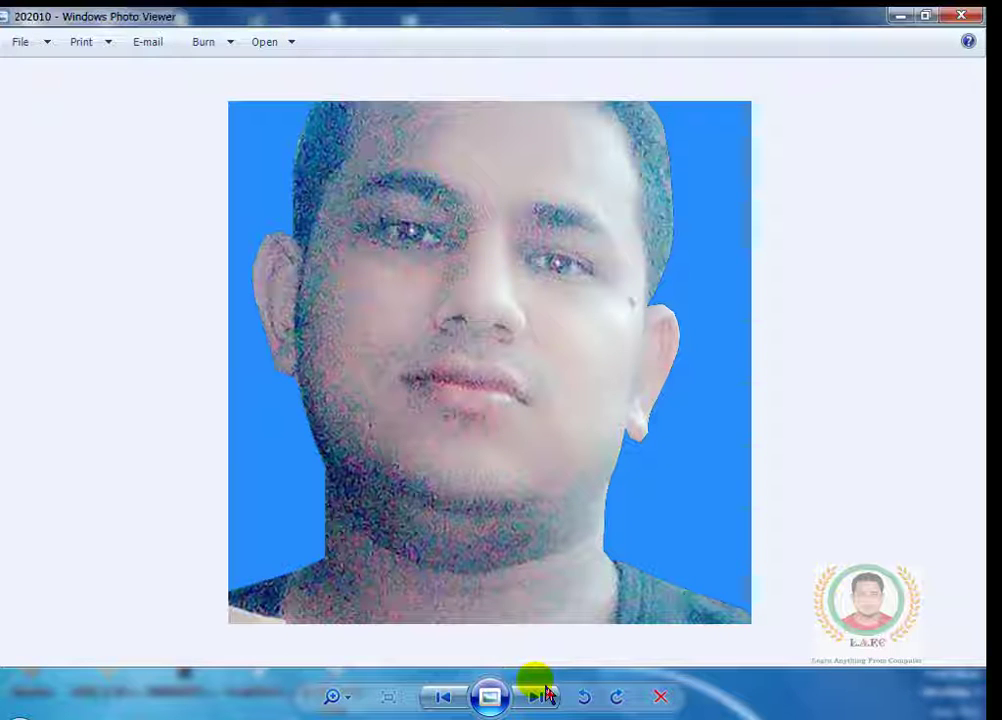
click(547, 694)
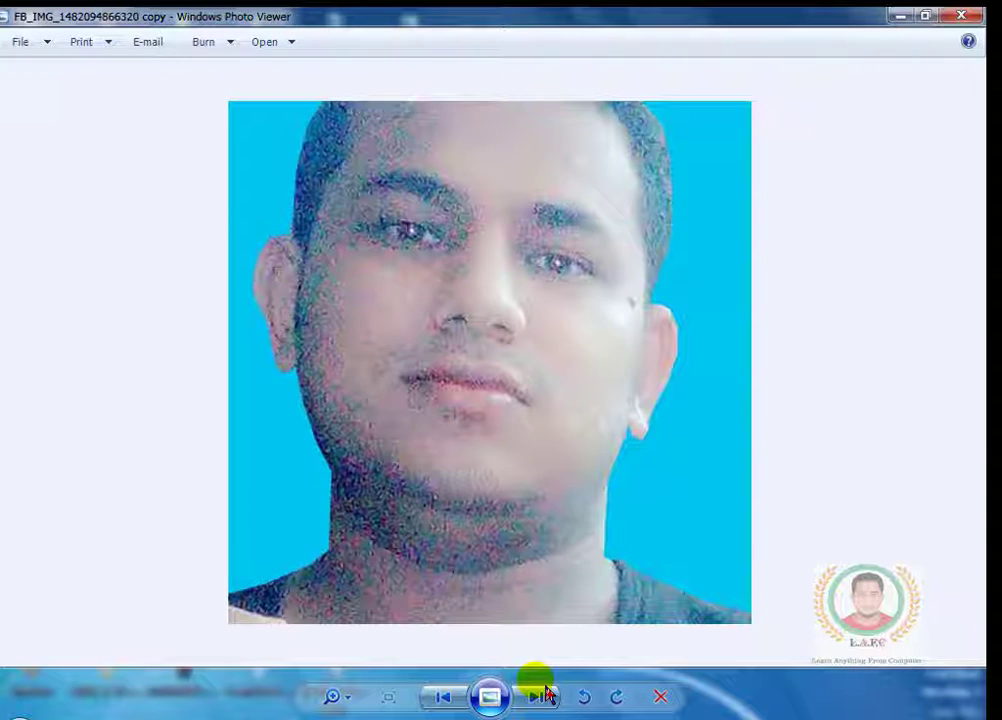
click(547, 694)
click(547, 694)
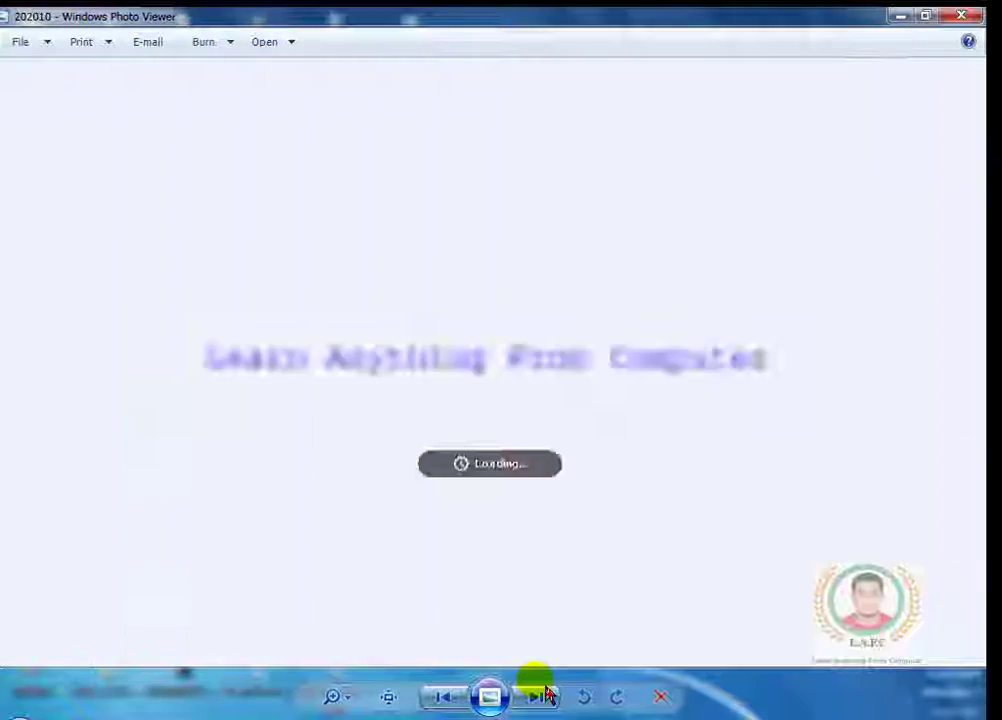
click(547, 694)
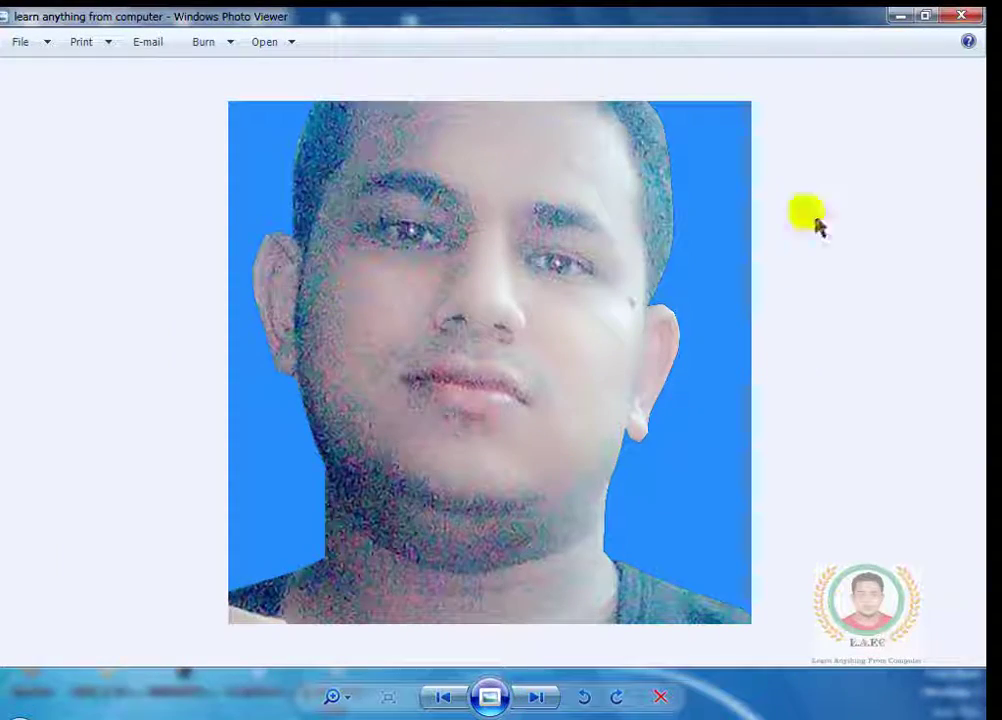
Close Windows Photo Viewer and refresh the desktop.
click(961, 15)
right_click(490, 220)
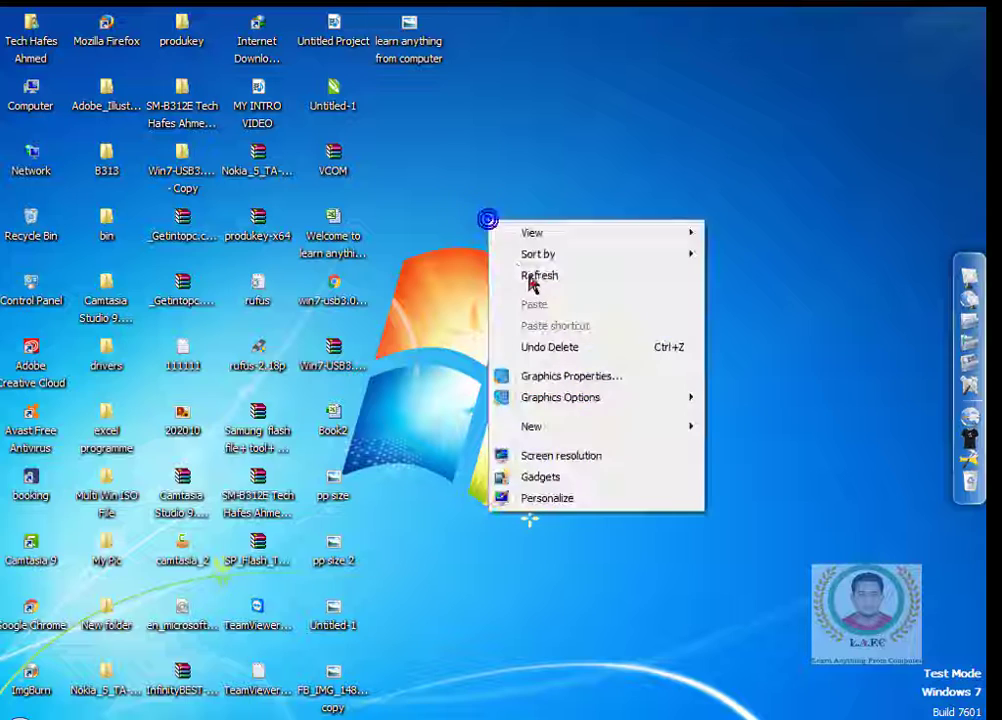
click(530, 284)
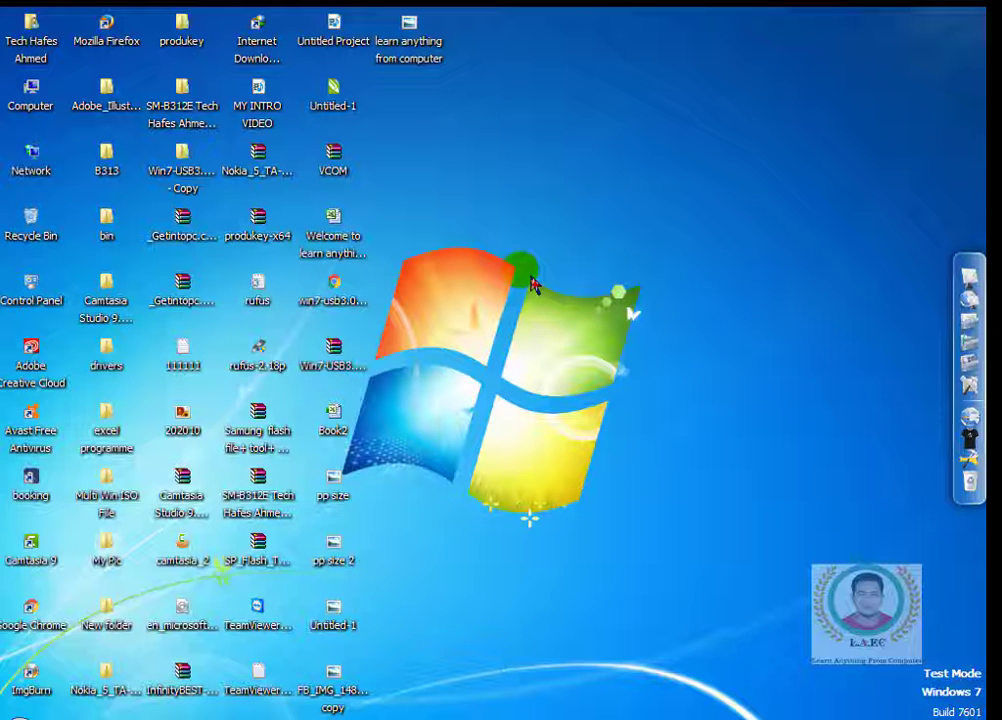